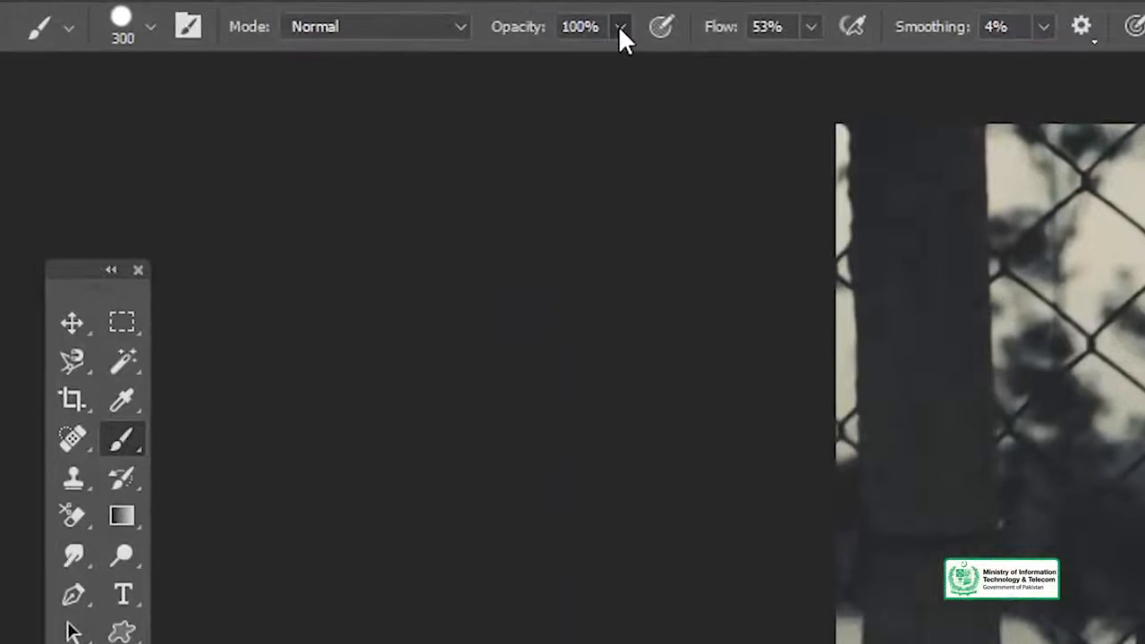
Lower the brush opacity to 36%.
click(619, 27)
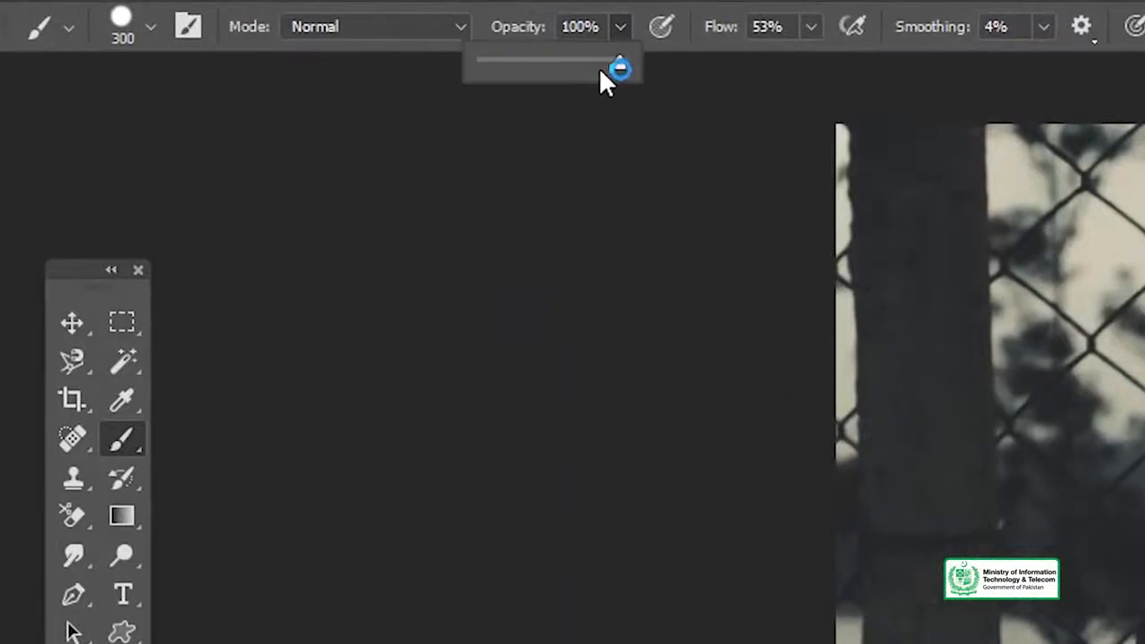
drag(545, 59, 532, 58)
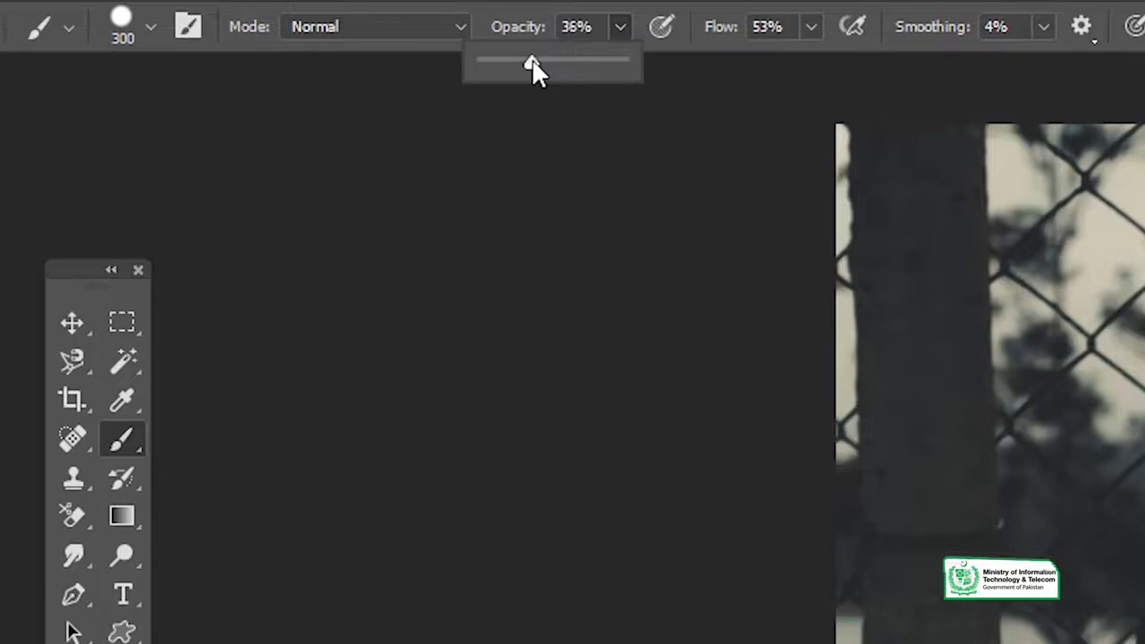
click(580, 197)
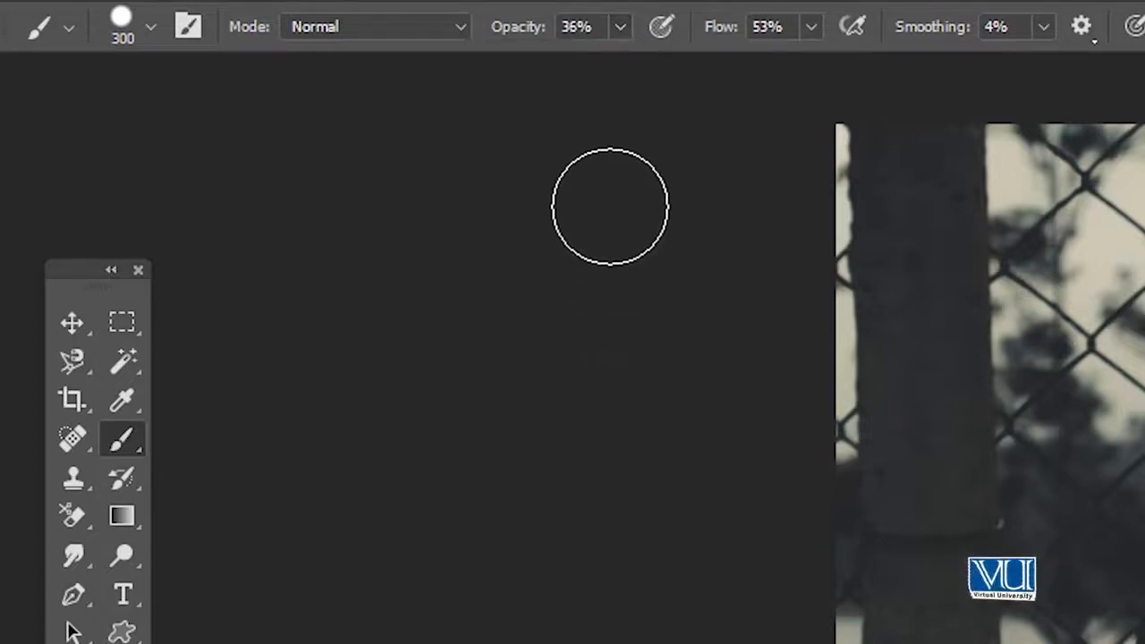
Choose the Soft Round brush preset at 300 px with 0% hardness.
key(bracketright)
key(bracketleft)
key(bracketleft)
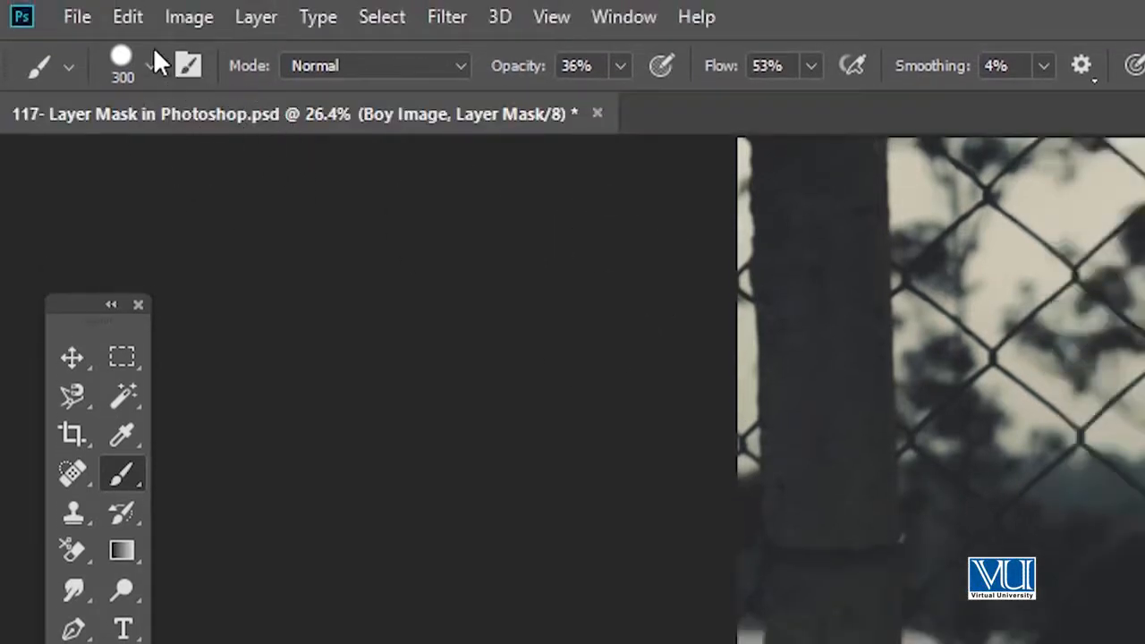
click(147, 64)
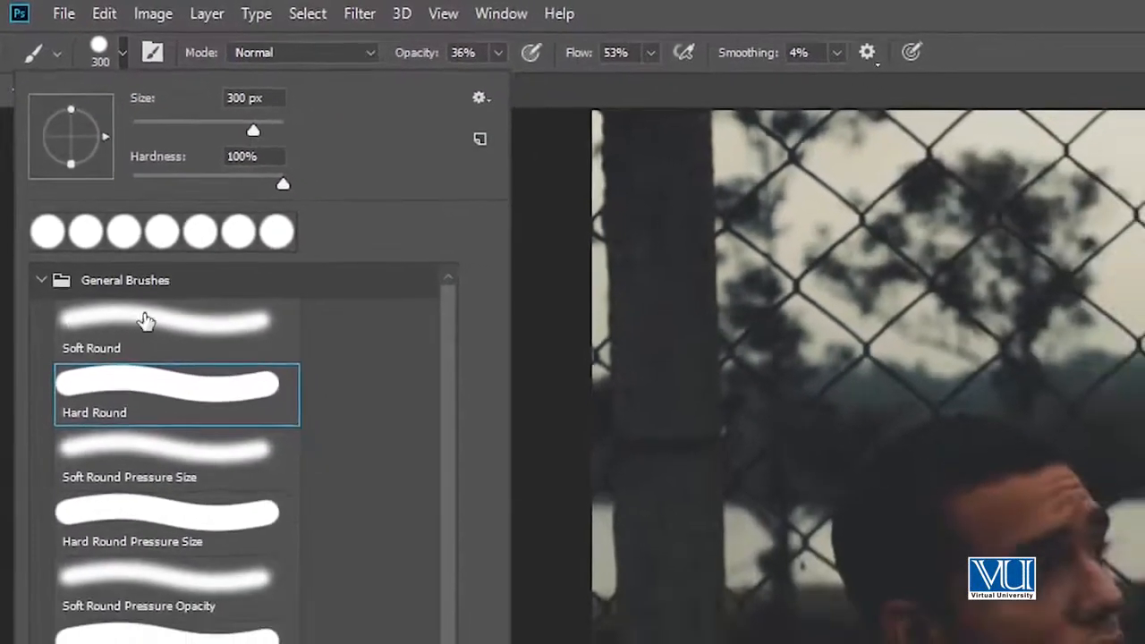
click(149, 325)
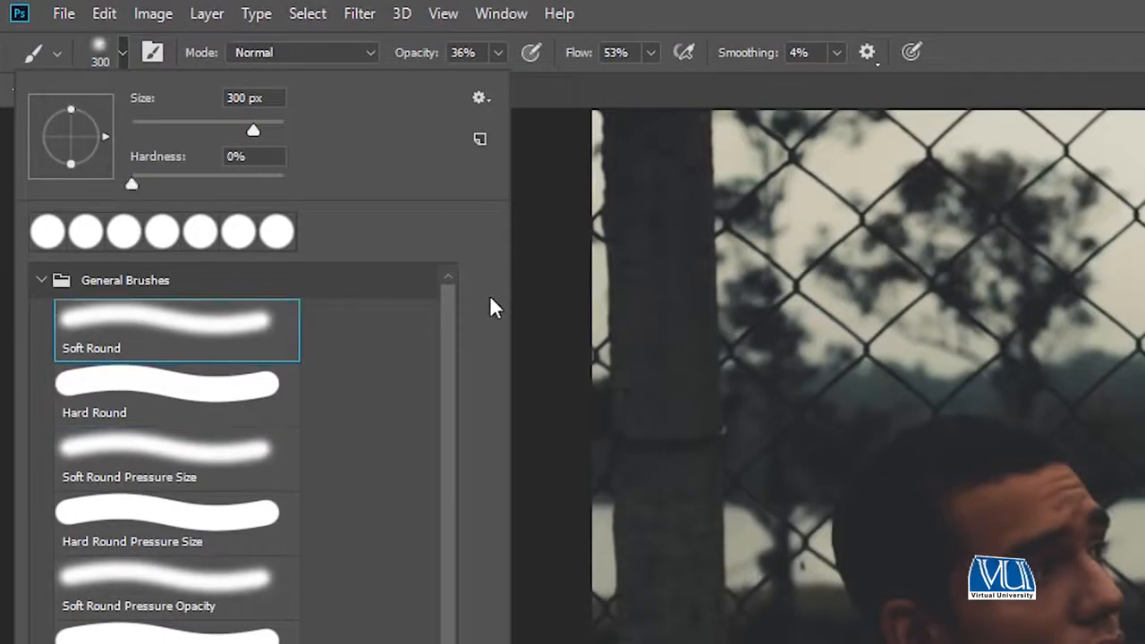
click(549, 215)
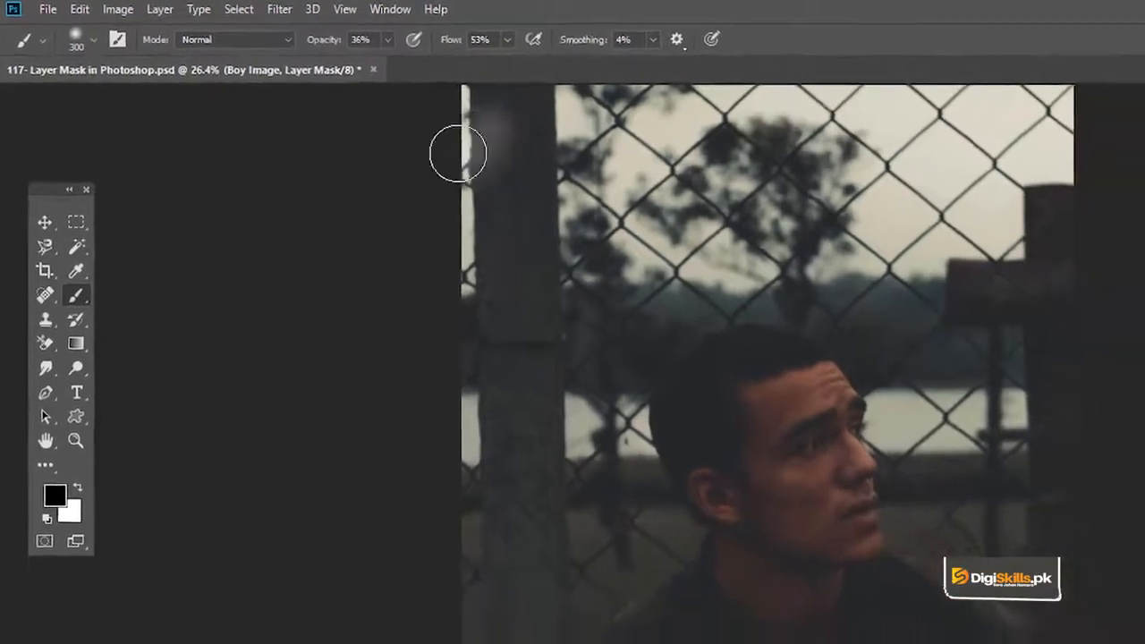
Paint black on the Boy Image layer mask over the post, sky and side edges to fade the background around the man.
mouse_move(454, 90)
mouse_down()
mouse_move(378, 146)
mouse_move(437, 156)
mouse_move(535, 125)
mouse_move(395, 224)
mouse_move(492, 177)
mouse_move(500, 198)
mouse_move(408, 286)
mouse_move(534, 240)
mouse_move(446, 305)
mouse_move(460, 255)
mouse_move(556, 195)
mouse_move(478, 175)
mouse_move(528, 109)
mouse_move(505, 104)
mouse_move(471, 129)
mouse_move(463, 240)
mouse_move(575, 222)
mouse_move(558, 267)
mouse_move(574, 313)
mouse_move(459, 456)
mouse_move(377, 426)
mouse_move(372, 375)
mouse_move(331, 398)
mouse_move(296, 464)
mouse_move(291, 510)
mouse_move(302, 418)
mouse_move(283, 484)
mouse_move(297, 561)
mouse_move(310, 482)
mouse_move(292, 574)
mouse_move(309, 577)
mouse_move(324, 556)
mouse_move(299, 623)
mouse_up()
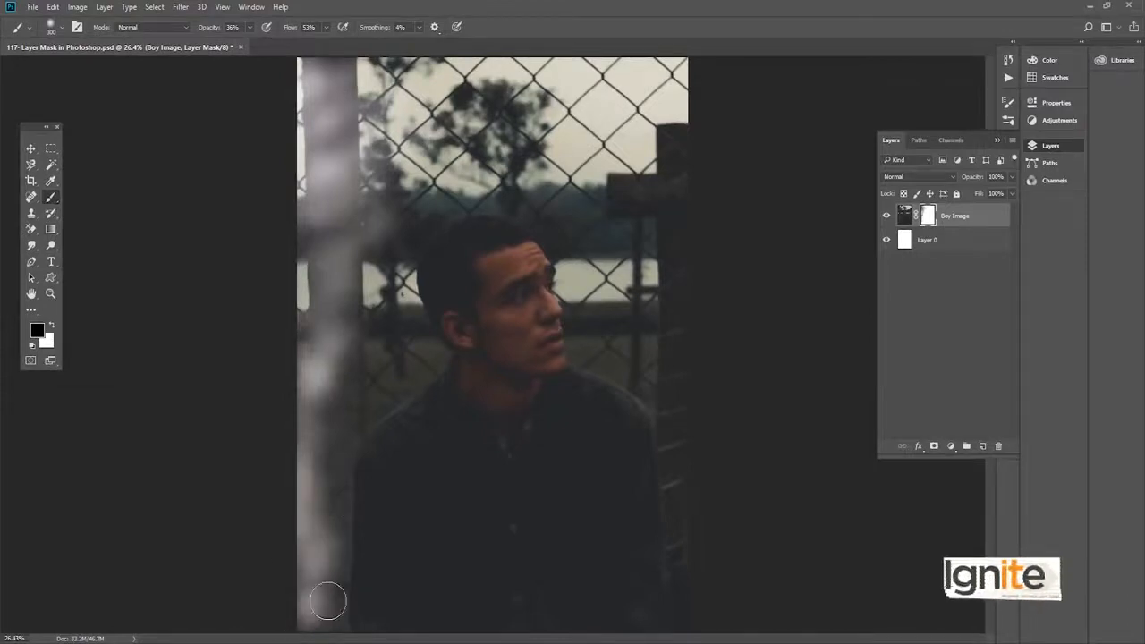
drag(328, 323, 320, 247)
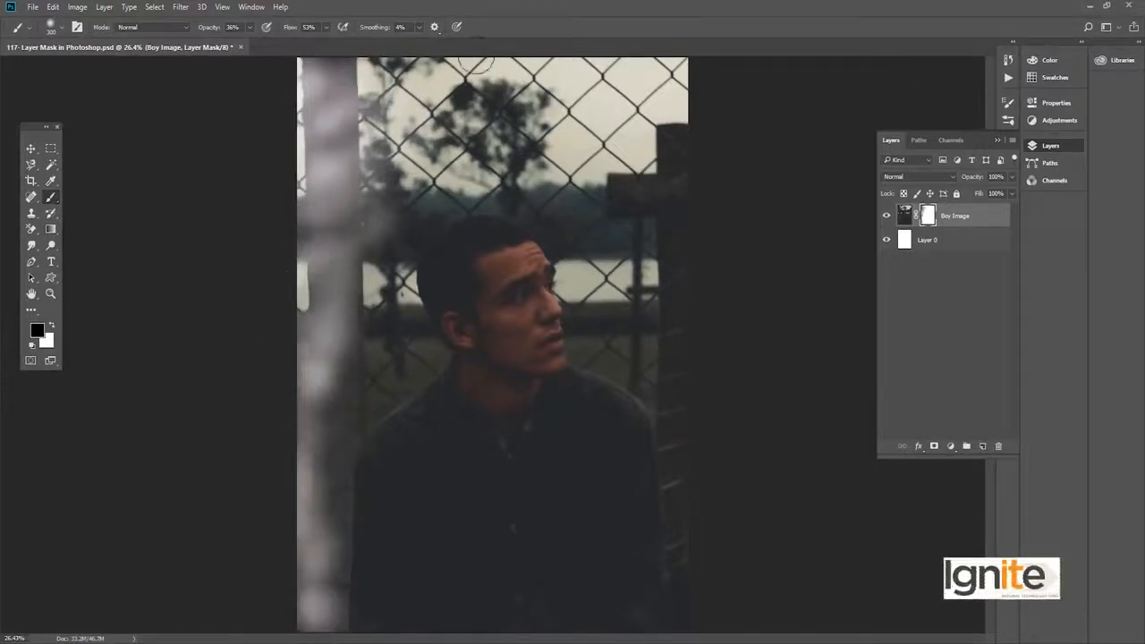
drag(459, 89, 553, 69)
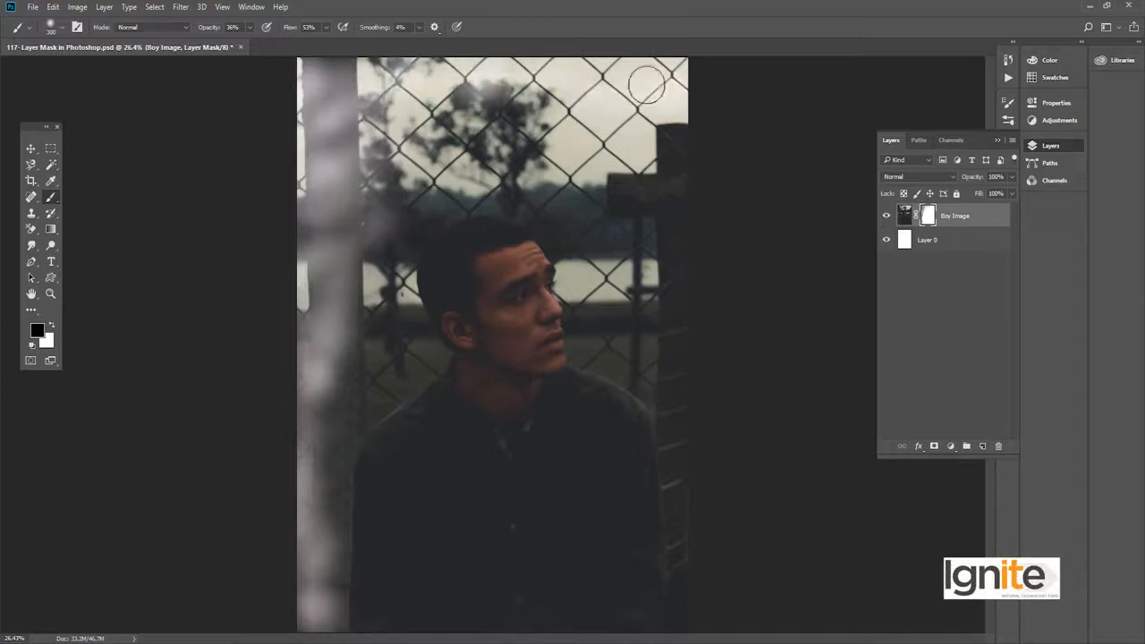
mouse_move(643, 142)
mouse_down()
mouse_move(637, 210)
mouse_move(609, 218)
mouse_move(625, 261)
mouse_move(667, 273)
mouse_move(662, 310)
mouse_move(693, 311)
mouse_move(670, 291)
mouse_move(680, 631)
mouse_up()
mouse_move(636, 349)
mouse_down()
mouse_move(621, 318)
mouse_move(722, 280)
mouse_move(636, 267)
mouse_move(603, 136)
mouse_move(469, 96)
mouse_move(556, 86)
mouse_move(551, 118)
mouse_move(498, 134)
mouse_move(626, 145)
mouse_move(606, 161)
mouse_move(616, 166)
mouse_move(489, 167)
mouse_move(314, 115)
mouse_move(332, 82)
mouse_up()
drag(307, 234, 301, 402)
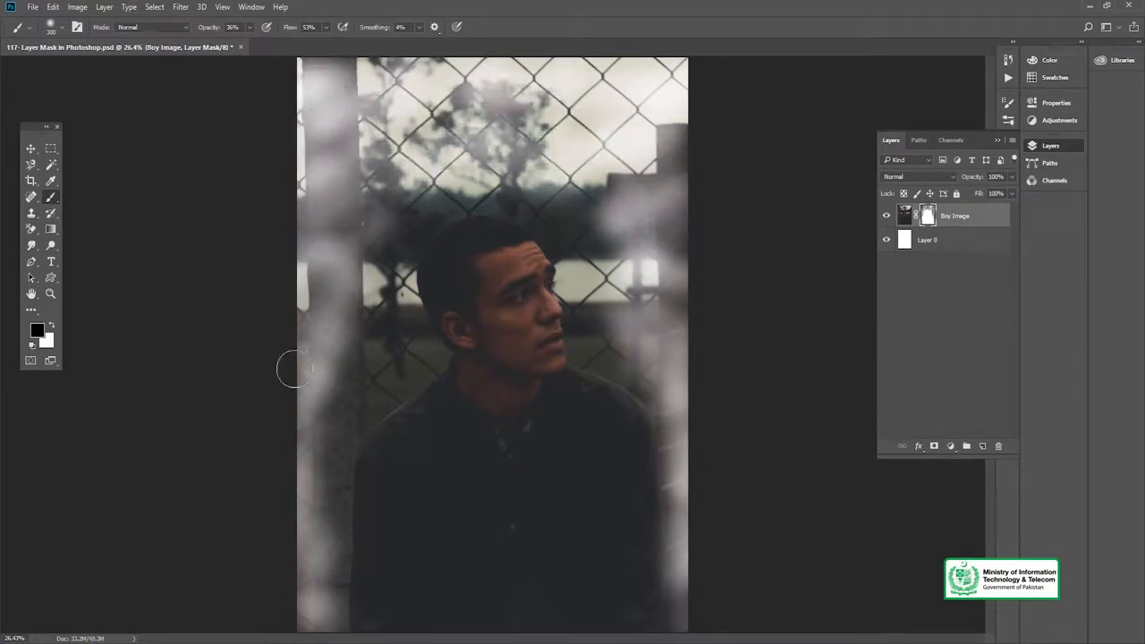
mouse_move(303, 317)
mouse_down()
mouse_move(313, 273)
mouse_move(307, 373)
mouse_move(296, 383)
mouse_move(310, 438)
mouse_move(299, 450)
mouse_move(320, 449)
mouse_move(328, 508)
mouse_up()
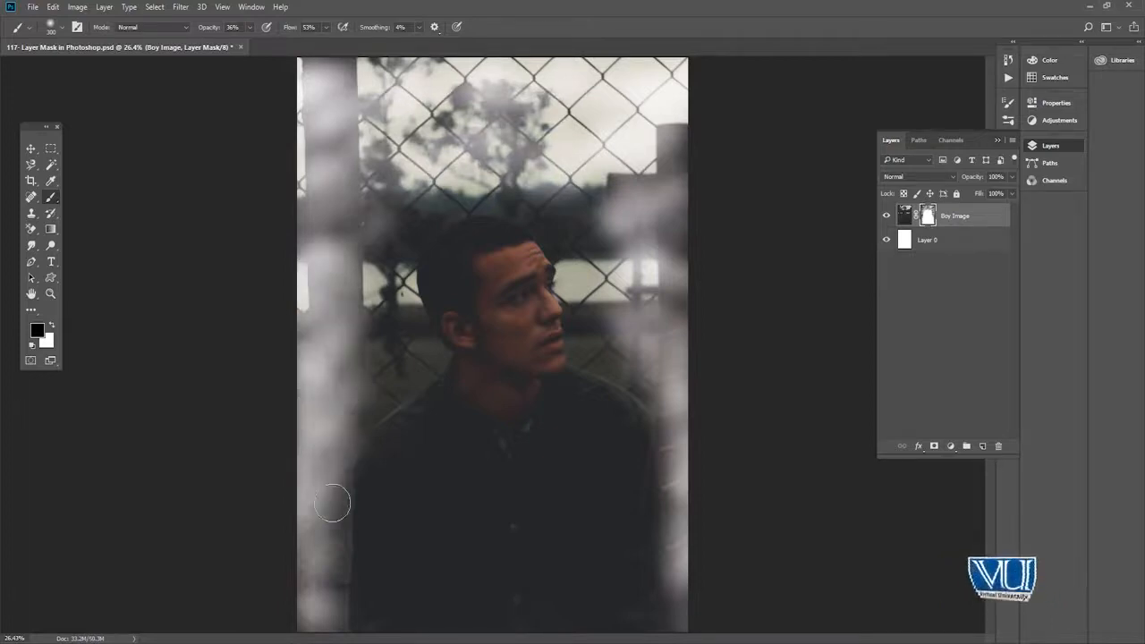
mouse_move(349, 369)
mouse_down()
mouse_move(385, 348)
mouse_move(358, 374)
mouse_up()
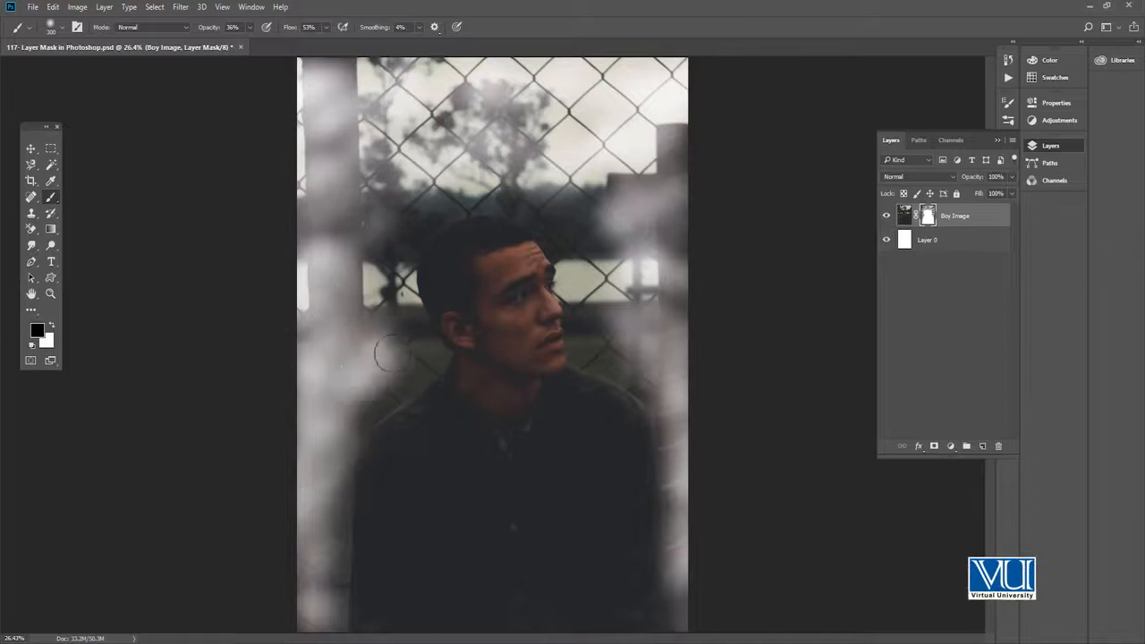
mouse_move(396, 250)
mouse_down()
mouse_move(374, 265)
mouse_move(341, 162)
mouse_move(369, 137)
mouse_up()
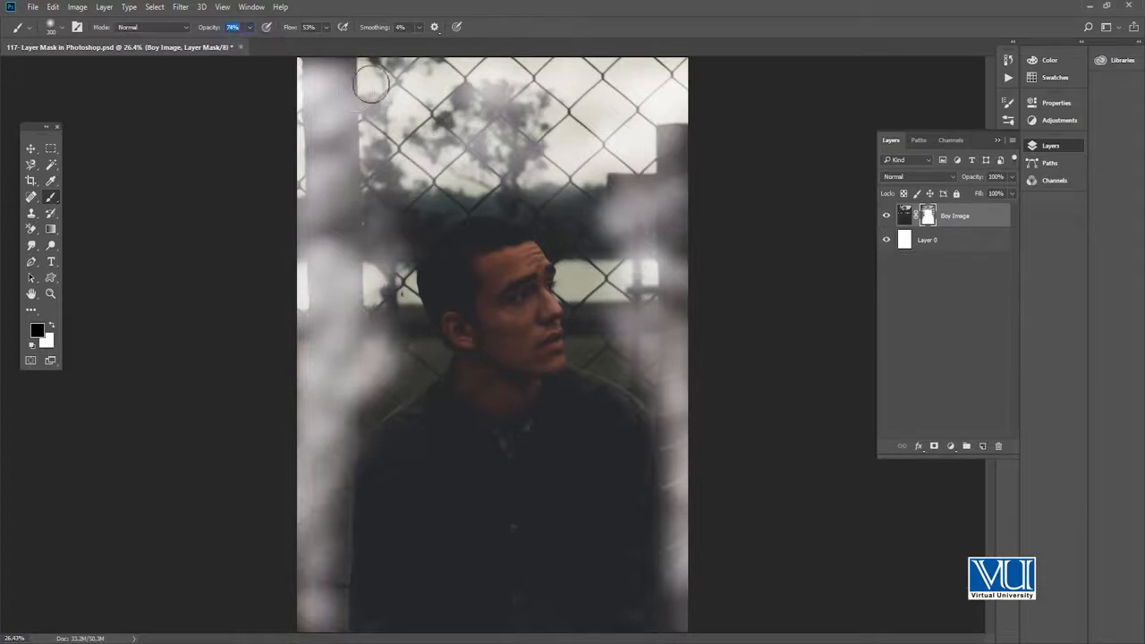
Raise the brush opacity to 74%, enlarge the brush to 700 px and mask out the upper background and both sides.
mouse_move(372, 85)
mouse_down()
mouse_move(305, 172)
mouse_move(335, 173)
mouse_up()
key(bracketright)
key(bracketright)
mouse_move(408, 121)
mouse_down()
mouse_move(382, 141)
mouse_move(400, 116)
mouse_move(390, 108)
mouse_move(314, 90)
mouse_move(259, 285)
mouse_move(339, 246)
mouse_move(387, 189)
mouse_move(575, 130)
mouse_move(501, 86)
mouse_move(433, 69)
mouse_move(729, 149)
mouse_move(547, 161)
mouse_move(632, 180)
mouse_move(607, 222)
mouse_move(648, 278)
mouse_move(630, 326)
mouse_move(645, 347)
mouse_move(632, 218)
mouse_move(599, 136)
mouse_move(616, 197)
mouse_move(622, 91)
mouse_up()
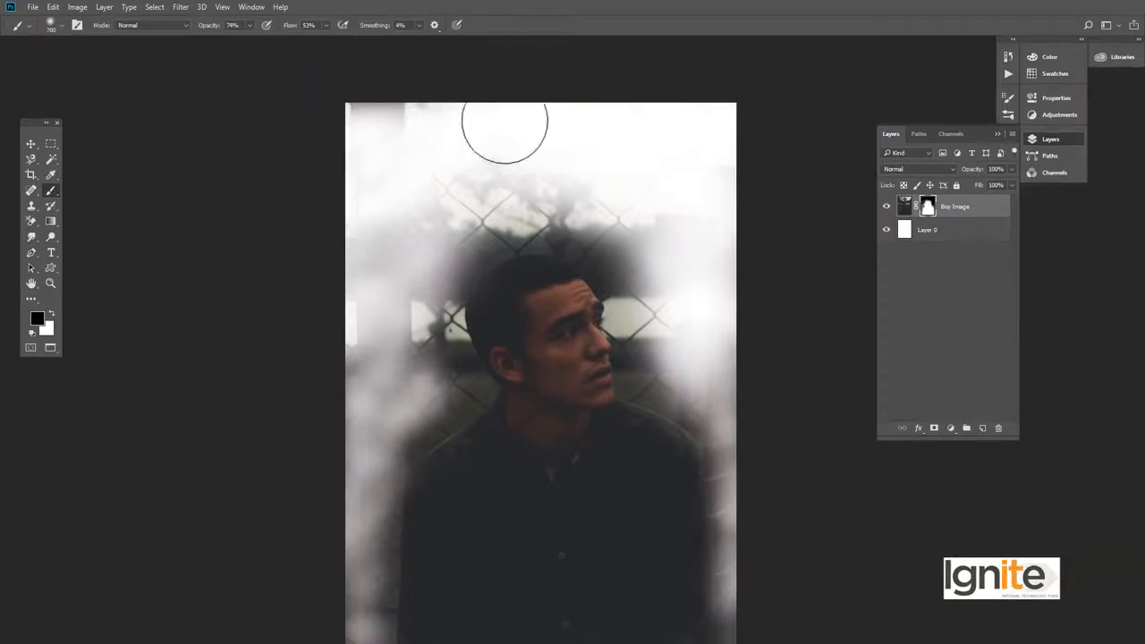
mouse_move(385, 181)
mouse_down()
mouse_move(404, 210)
mouse_move(487, 204)
mouse_move(591, 168)
mouse_up()
drag(669, 254, 627, 149)
mouse_move(642, 212)
mouse_down()
mouse_move(631, 150)
mouse_move(652, 266)
mouse_up()
drag(682, 185, 702, 250)
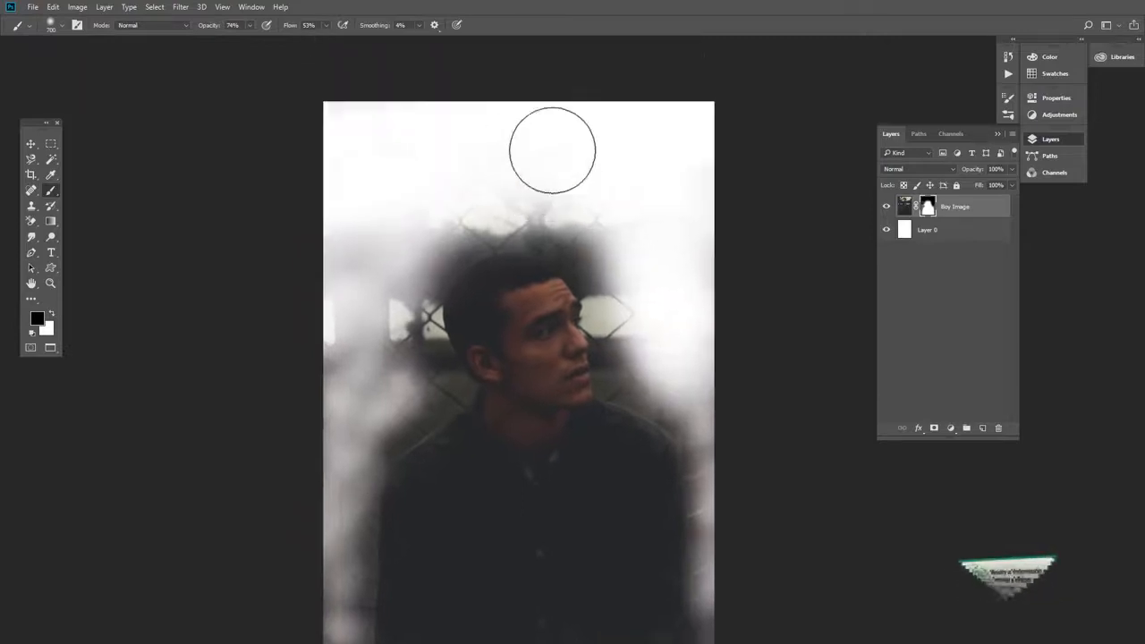
Reduce the brush to 300 px and mask the remaining background just above the head and along the left side.
key(bracketleft)
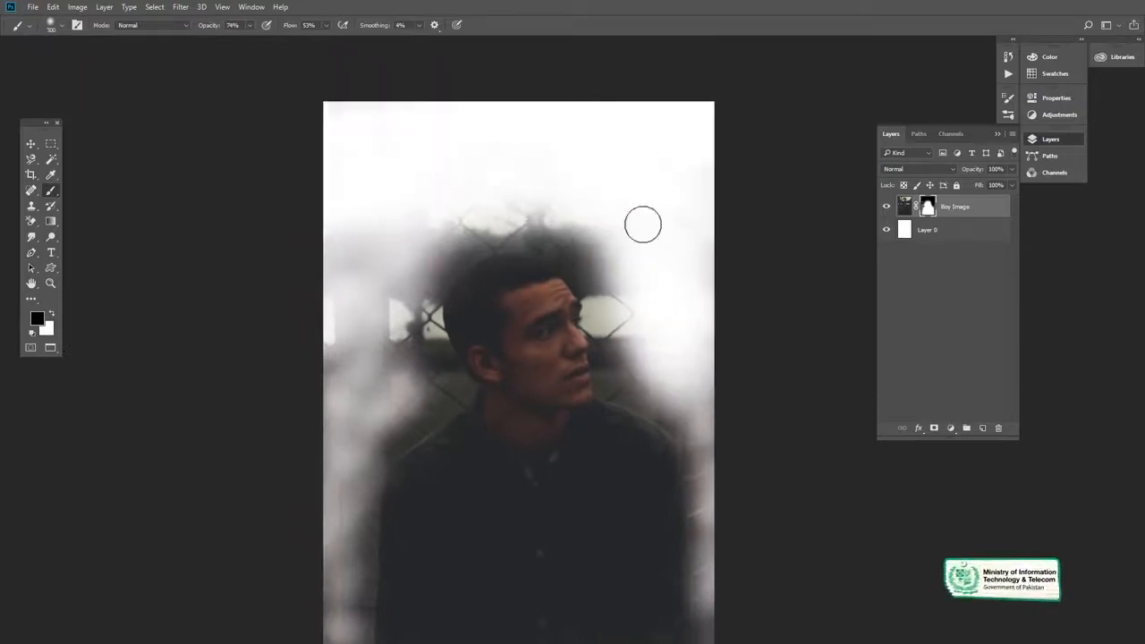
drag(581, 205, 466, 203)
mouse_move(379, 234)
mouse_down()
mouse_move(422, 262)
mouse_move(368, 248)
mouse_up()
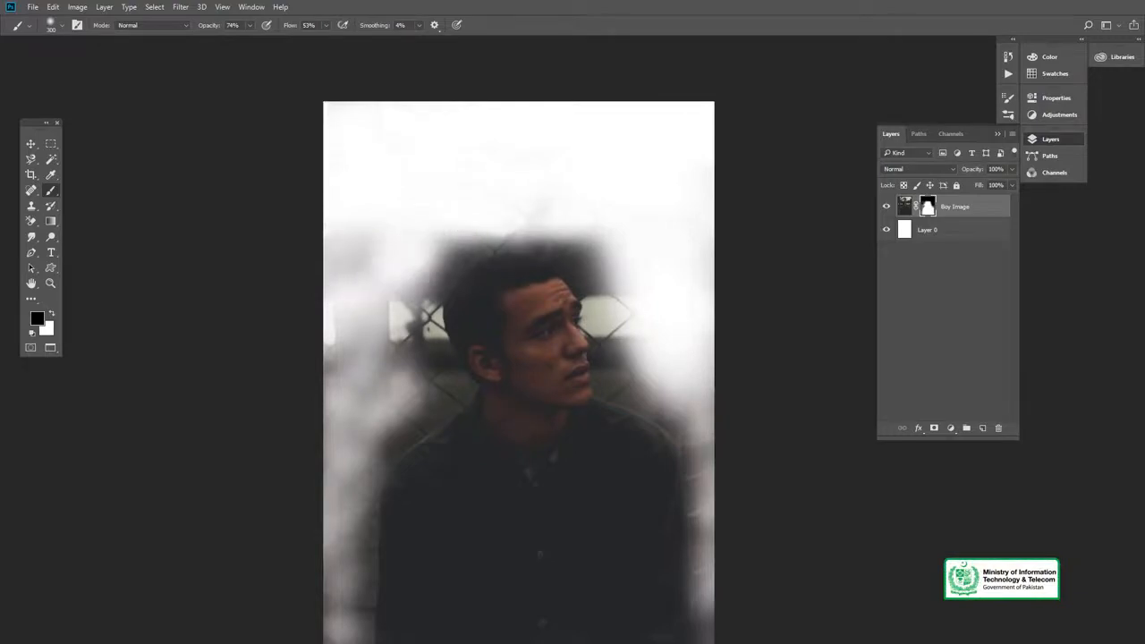
drag(384, 356, 345, 269)
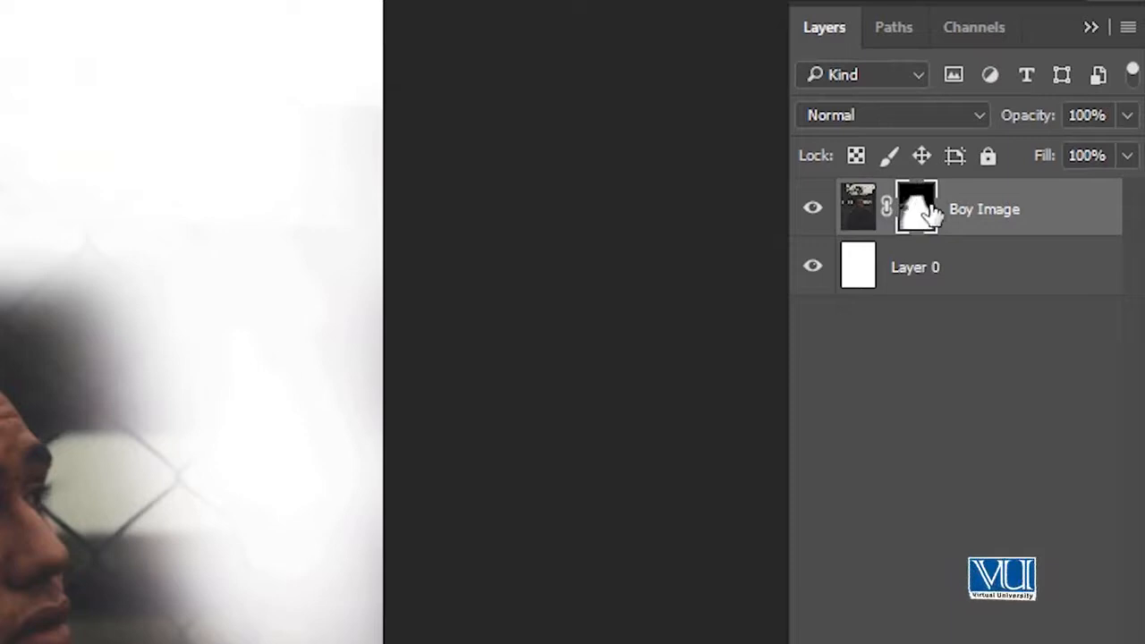
Make white the foreground colour and paint the mask with a 600 px brush to restore the hidden background around the man.
key(space)
drag(149, 243, 158, 138)
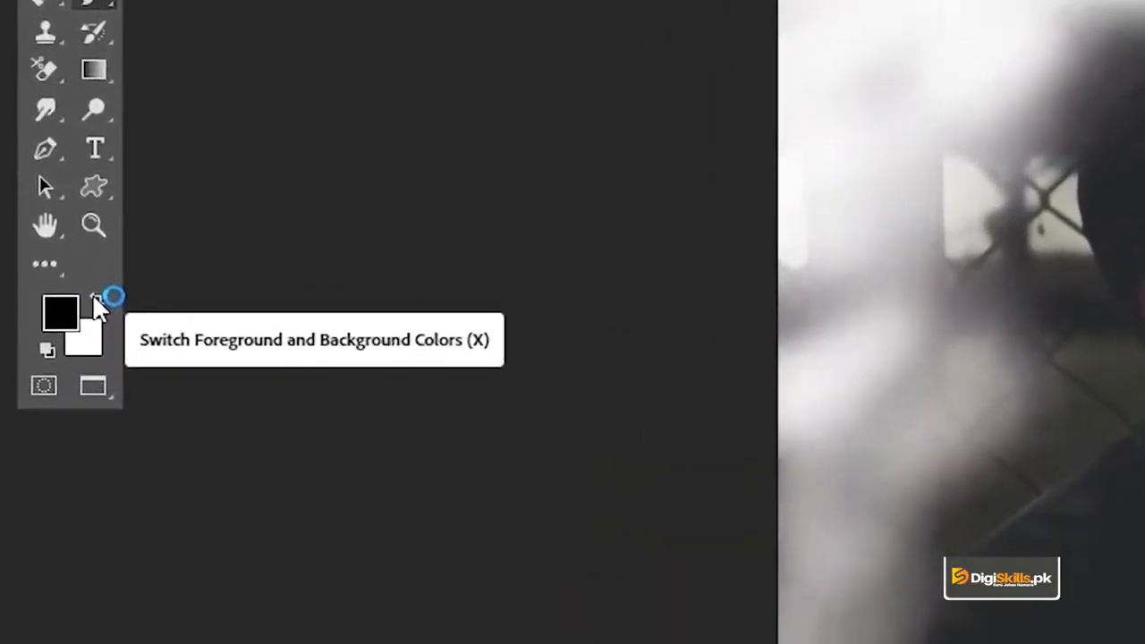
click(94, 297)
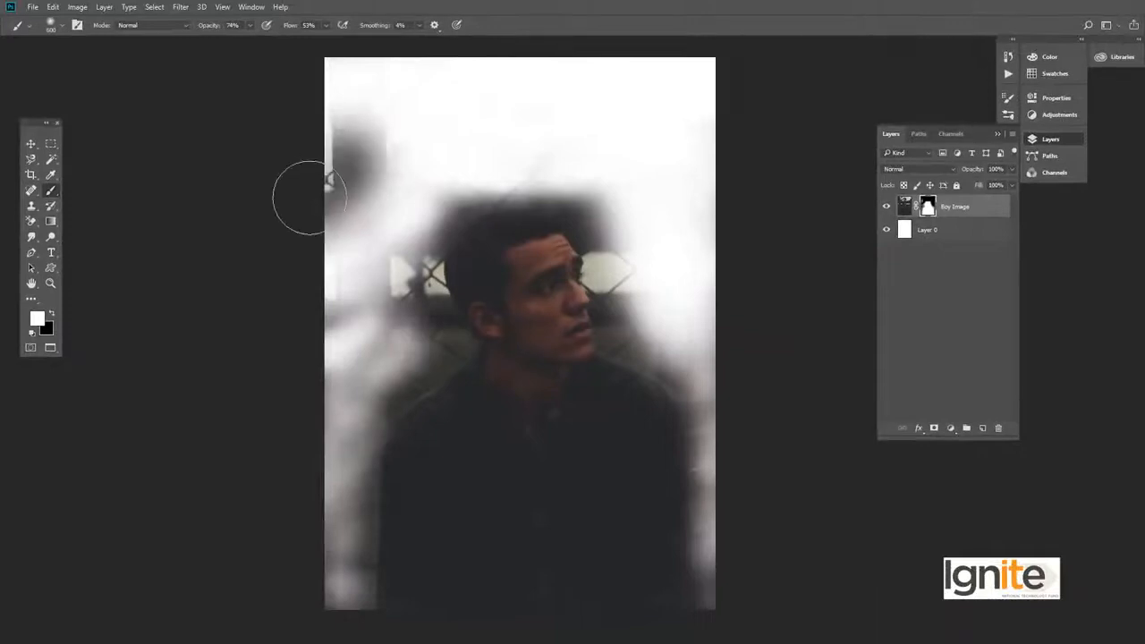
mouse_move(309, 198)
mouse_down()
mouse_move(356, 85)
mouse_move(443, 92)
mouse_move(350, 121)
mouse_move(526, 86)
mouse_move(439, 112)
mouse_move(669, 86)
mouse_move(619, 136)
mouse_move(680, 159)
mouse_move(700, 187)
mouse_move(721, 415)
mouse_move(701, 324)
mouse_move(645, 317)
mouse_move(625, 164)
mouse_move(366, 148)
mouse_move(315, 190)
mouse_move(343, 187)
mouse_move(423, 83)
mouse_move(364, 66)
mouse_move(294, 157)
mouse_move(273, 285)
mouse_move(311, 304)
mouse_move(411, 204)
mouse_move(369, 226)
mouse_move(265, 353)
mouse_move(307, 380)
mouse_move(360, 373)
mouse_move(363, 340)
mouse_move(306, 432)
mouse_move(318, 408)
mouse_move(334, 533)
mouse_move(356, 444)
mouse_move(328, 620)
mouse_up()
mouse_move(303, 418)
mouse_down()
mouse_move(354, 387)
mouse_move(425, 293)
mouse_move(331, 333)
mouse_move(369, 283)
mouse_up()
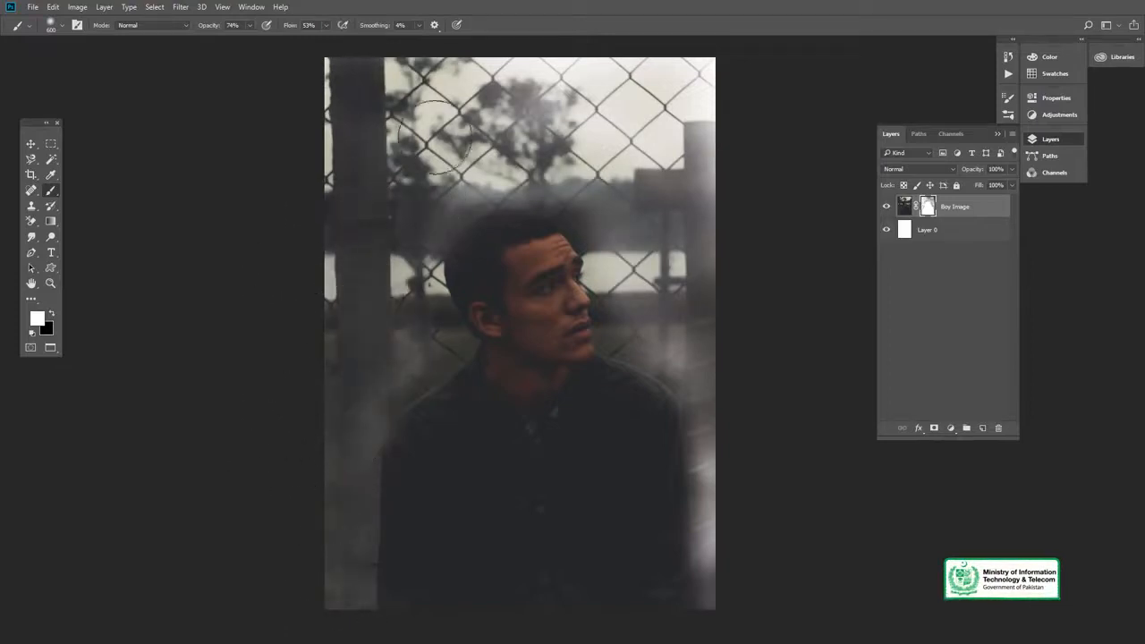
drag(426, 117, 426, 167)
mouse_move(565, 160)
mouse_down()
mouse_move(705, 175)
mouse_move(420, 119)
mouse_move(564, 150)
mouse_up()
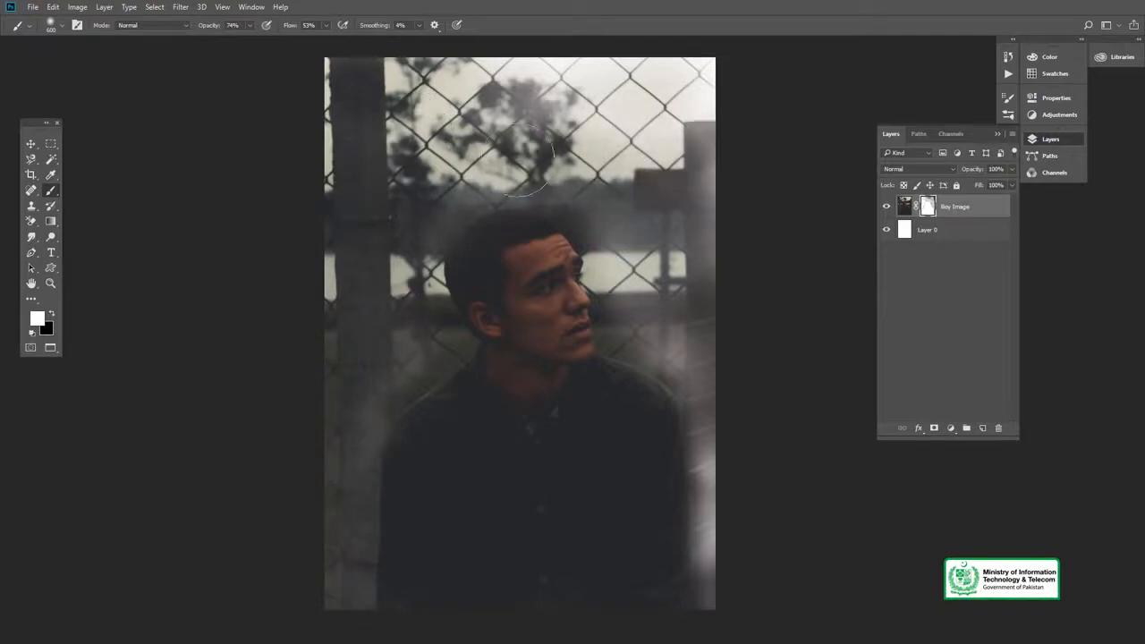
mouse_move(437, 165)
mouse_down()
mouse_move(665, 335)
mouse_move(744, 480)
mouse_move(718, 418)
mouse_move(729, 578)
mouse_move(731, 485)
mouse_move(672, 271)
mouse_up()
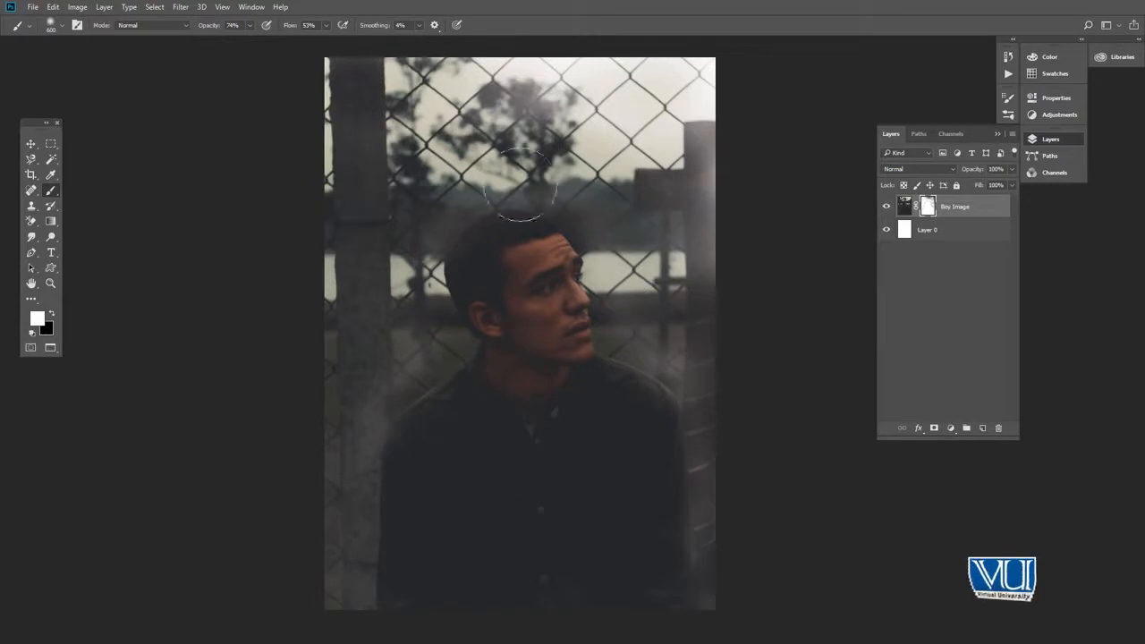
Step back through the history to undo the white restoring strokes on the Boy Image mask.
key(ctrl+alt+z)
key(ctrl+alt+z)
key(ctrl+alt+z)
key(ctrl+alt+z)
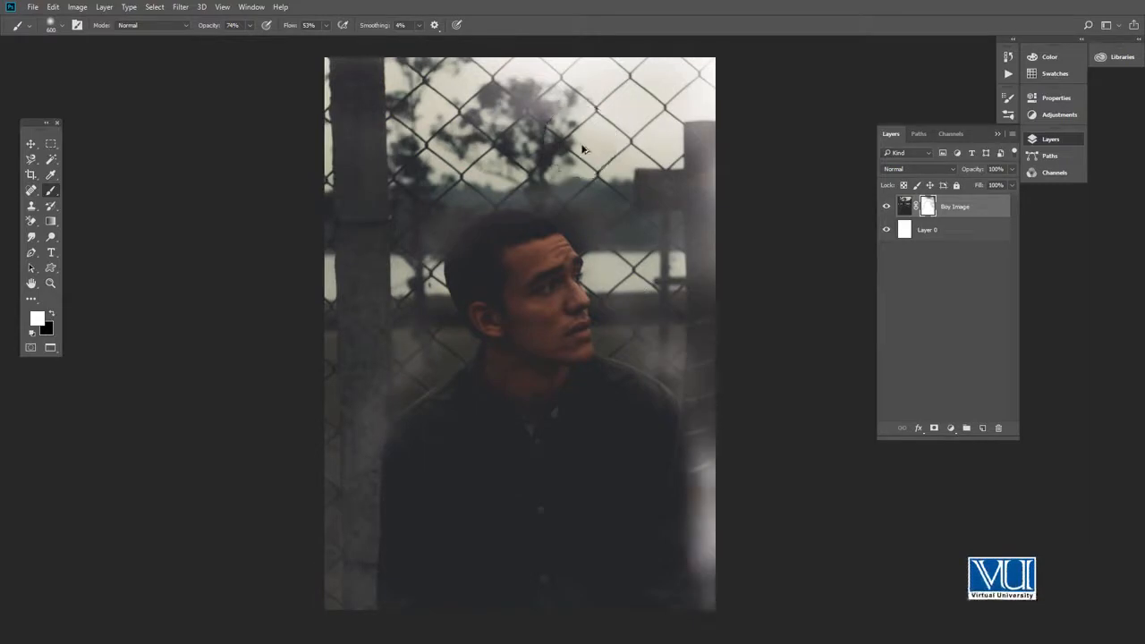
key(ctrl+alt+z)
key(ctrl+alt+z)
key(ctrl+alt+z)
key(ctrl+alt+z)
key(ctrl+alt+z)
key(ctrl+alt+z)
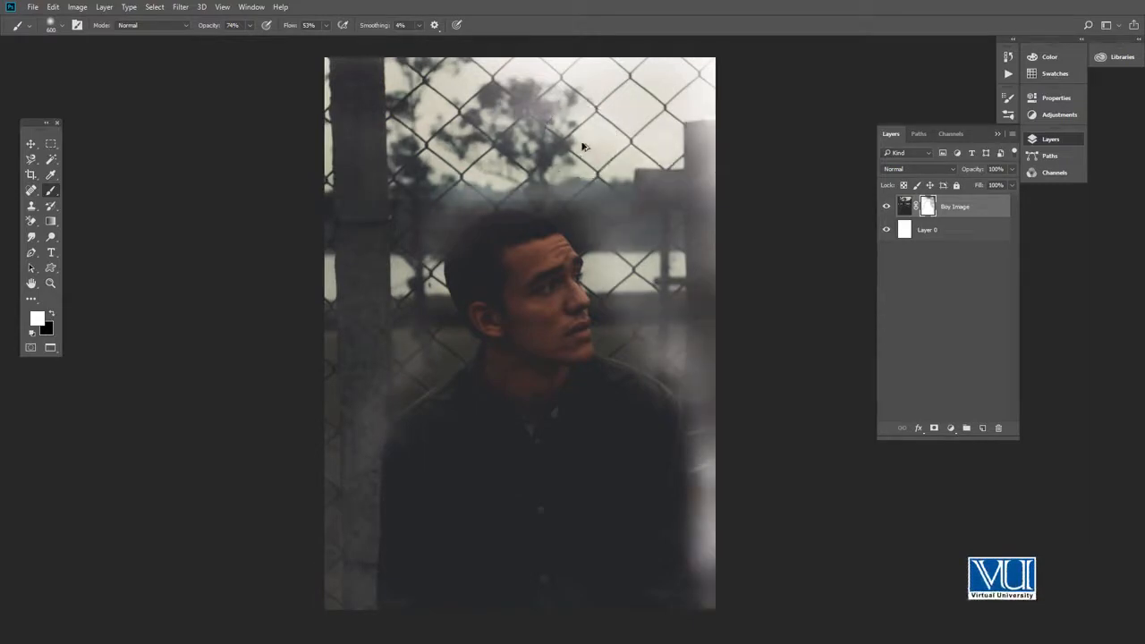
key(ctrl+alt+z)
key(ctrl+alt+z)
key(ctrl+alt+z)
key(ctrl+alt+z)
key(ctrl+alt+z)
key(ctrl+alt+z)
key(ctrl+alt+z)
key(ctrl+alt+z)
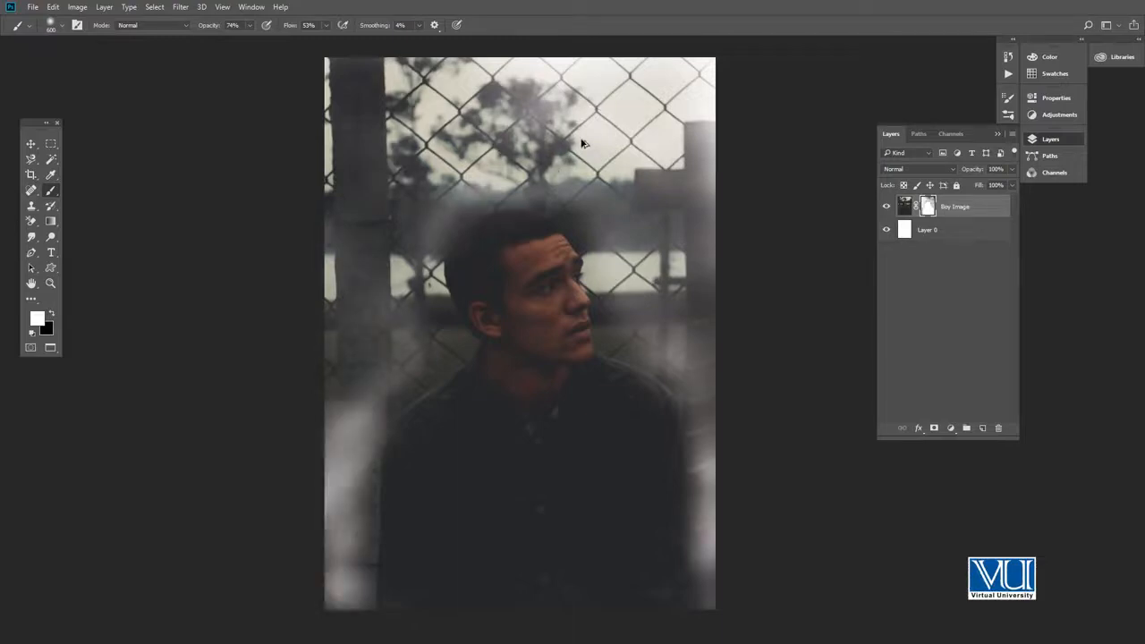
key(ctrl+alt+z)
key(ctrl+alt+z)
key(ctrl+alt+z)
key(ctrl+alt+z)
key(ctrl+alt+z)
key(ctrl+alt+z)
key(ctrl+alt+z)
key(ctrl+alt+z)
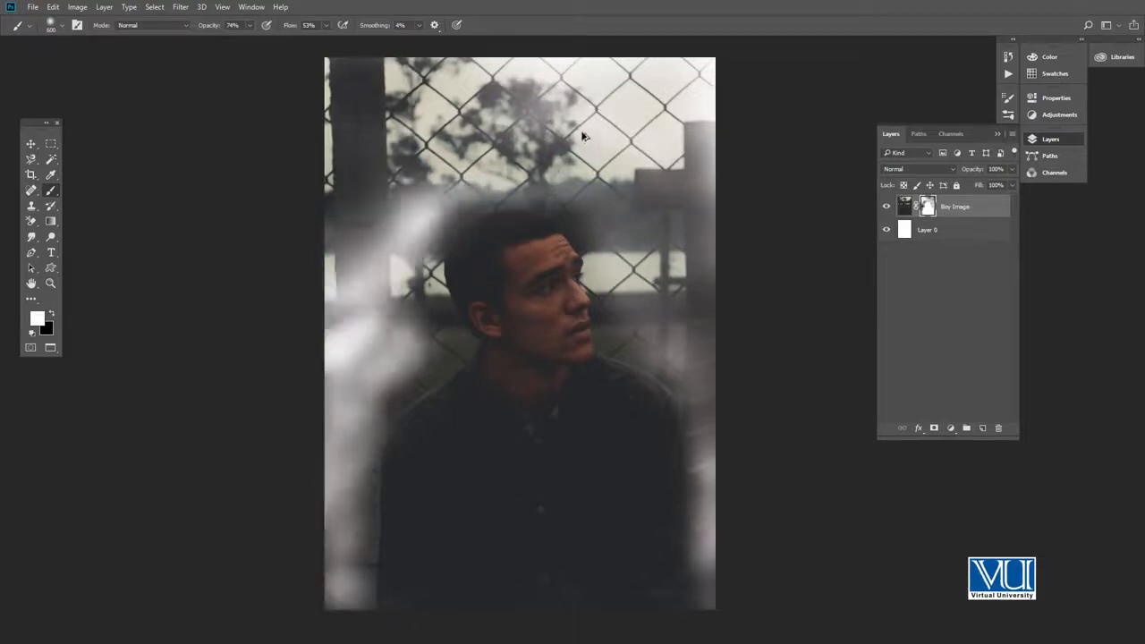
key(ctrl+alt+z)
key(ctrl+alt+z)
key(ctrl+alt+z)
key(ctrl+alt+z)
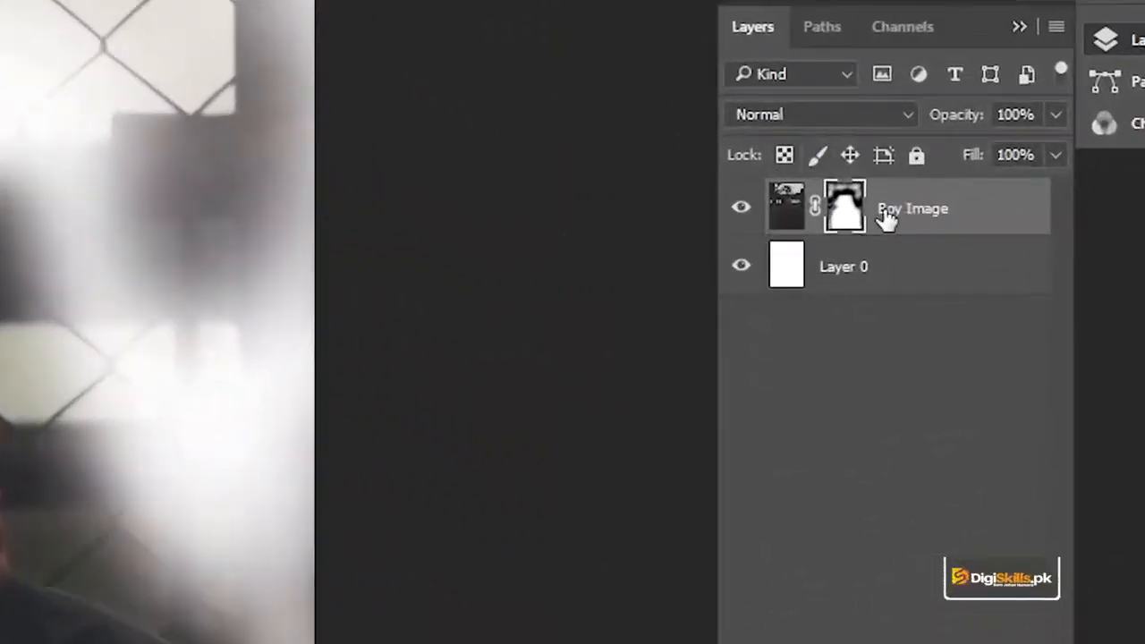
Disable the Boy Image layer mask and enable it again.
right_click(852, 209)
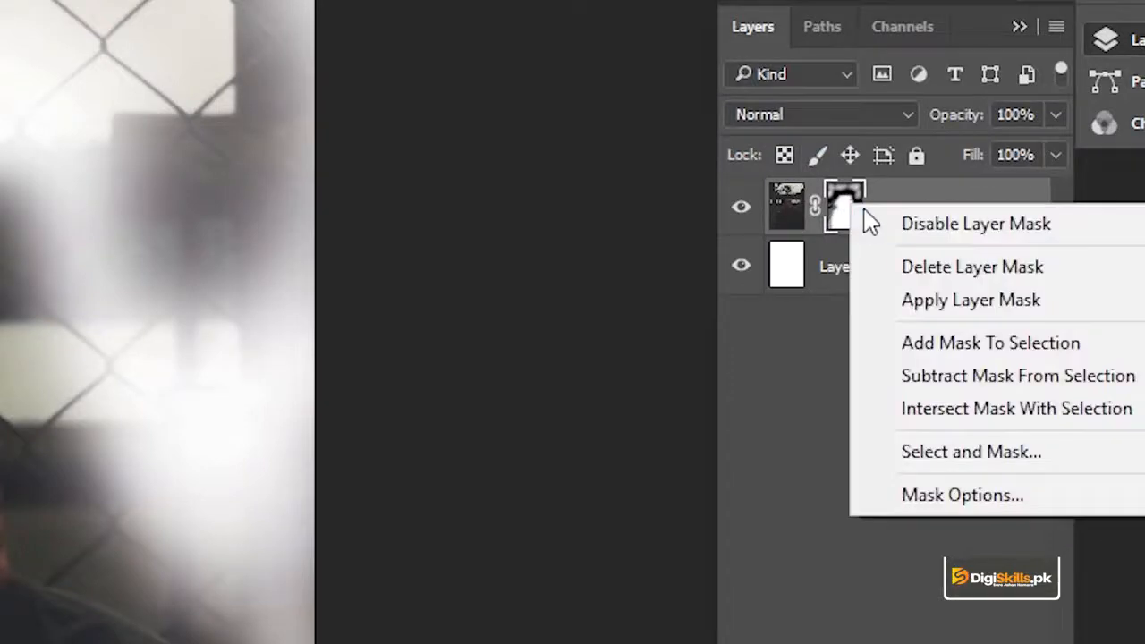
click(895, 231)
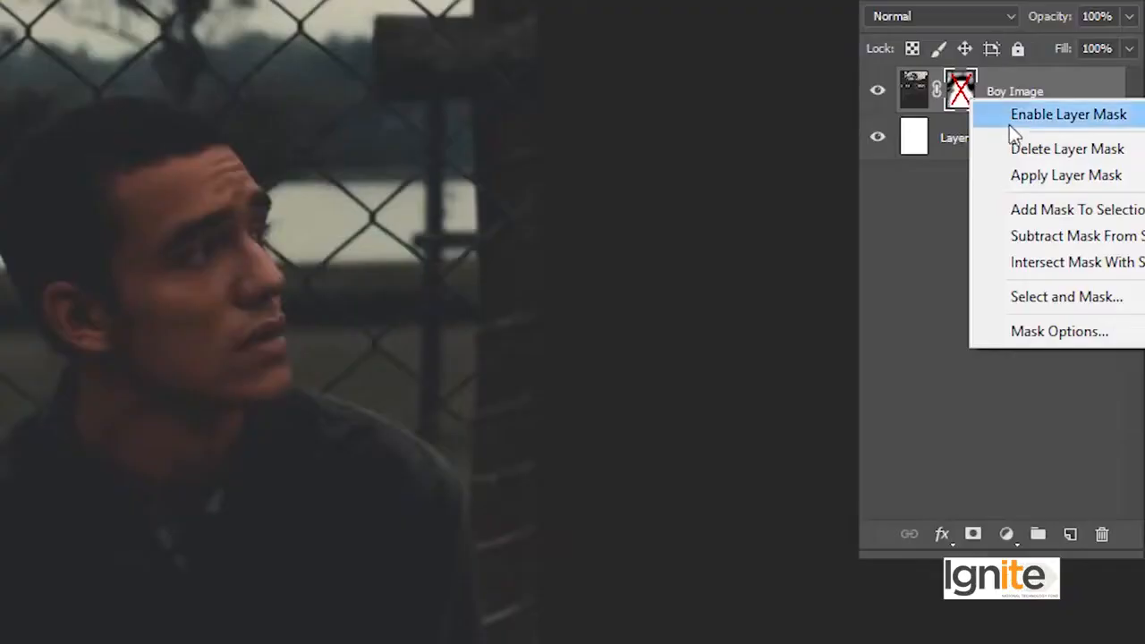
click(1011, 122)
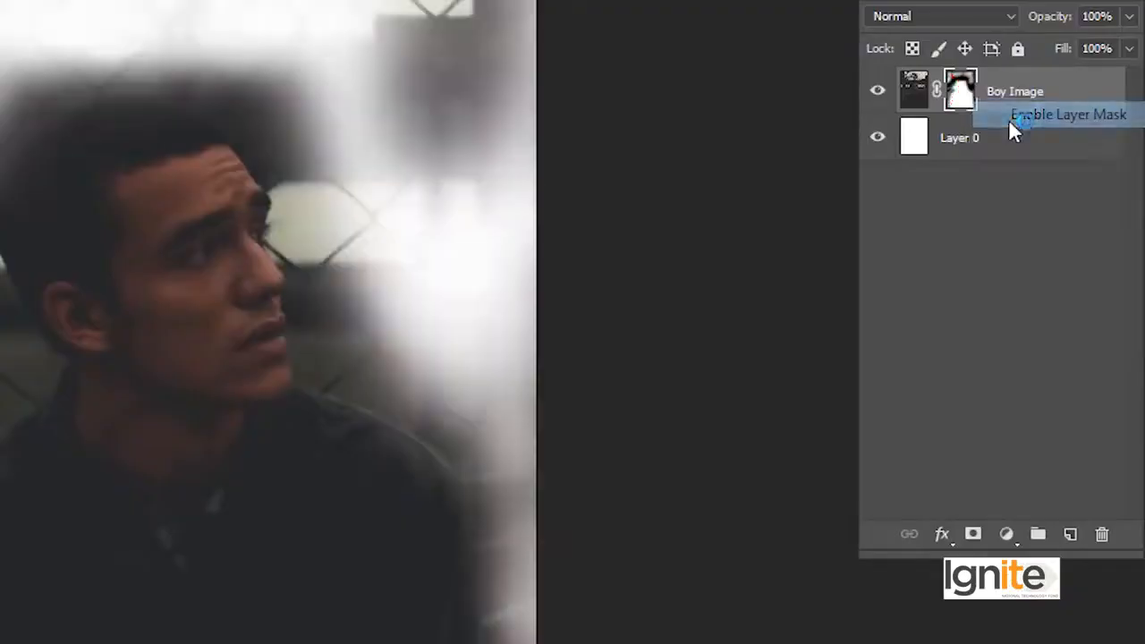
Delete the layer mask from the Boy Image layer.
right_click(959, 97)
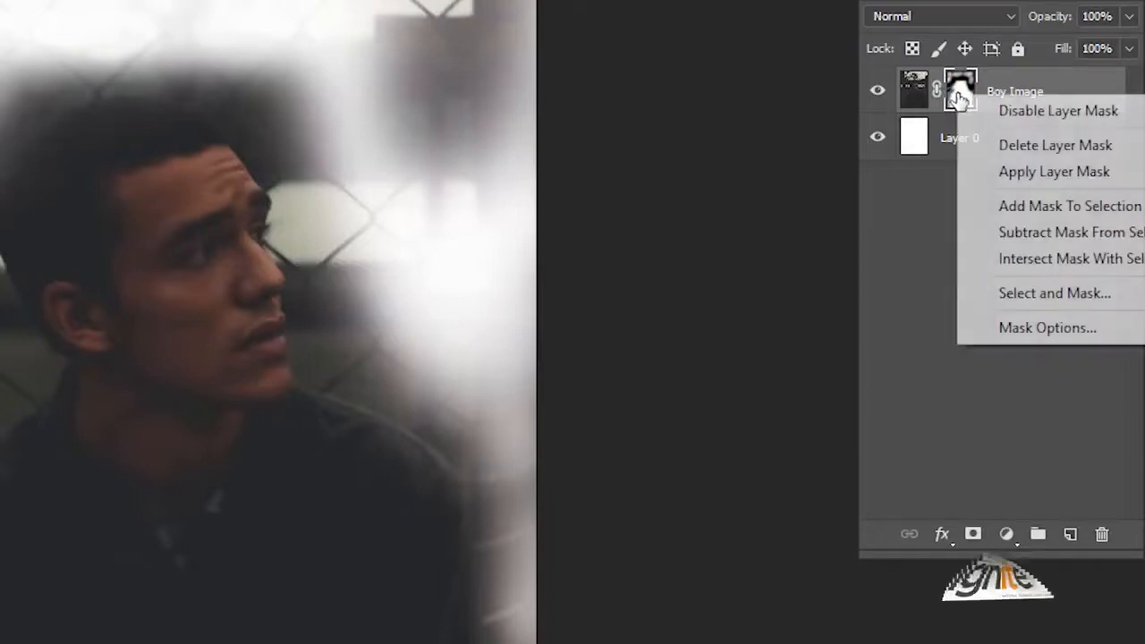
click(1002, 145)
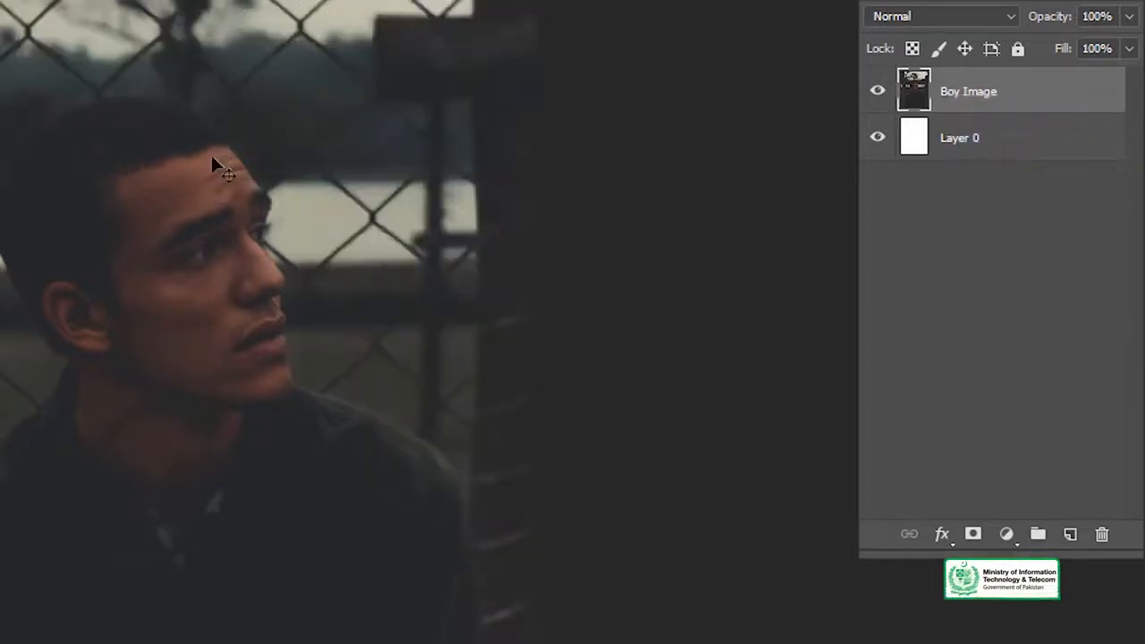
key(Tab)
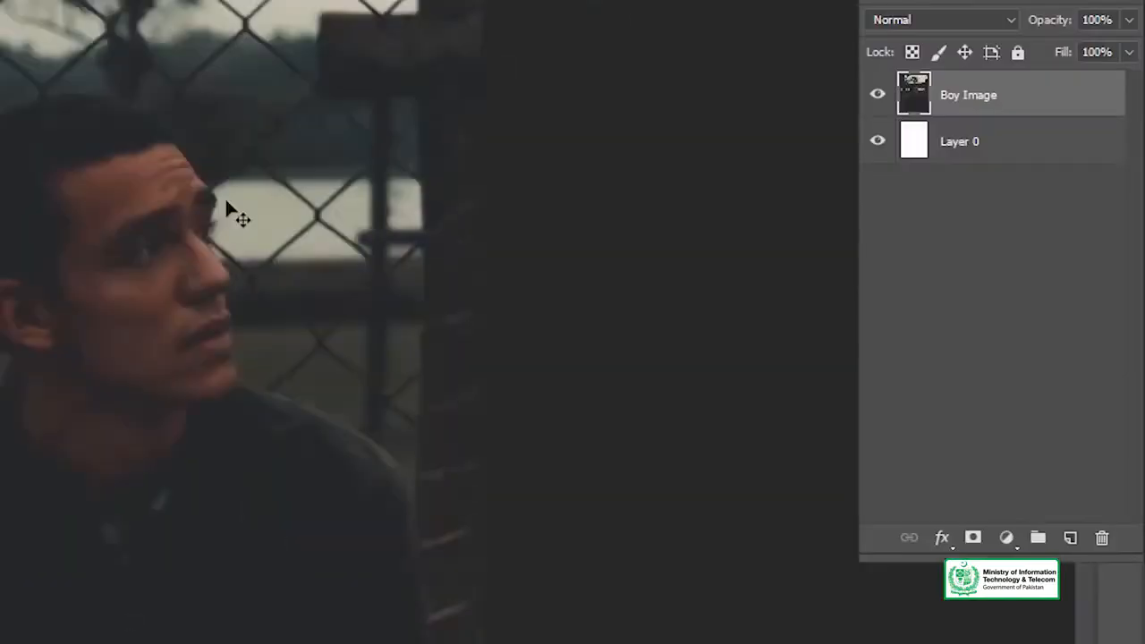
Delete the Boy Image layer, leaving only the white Layer 0.
alt+click(161, 243)
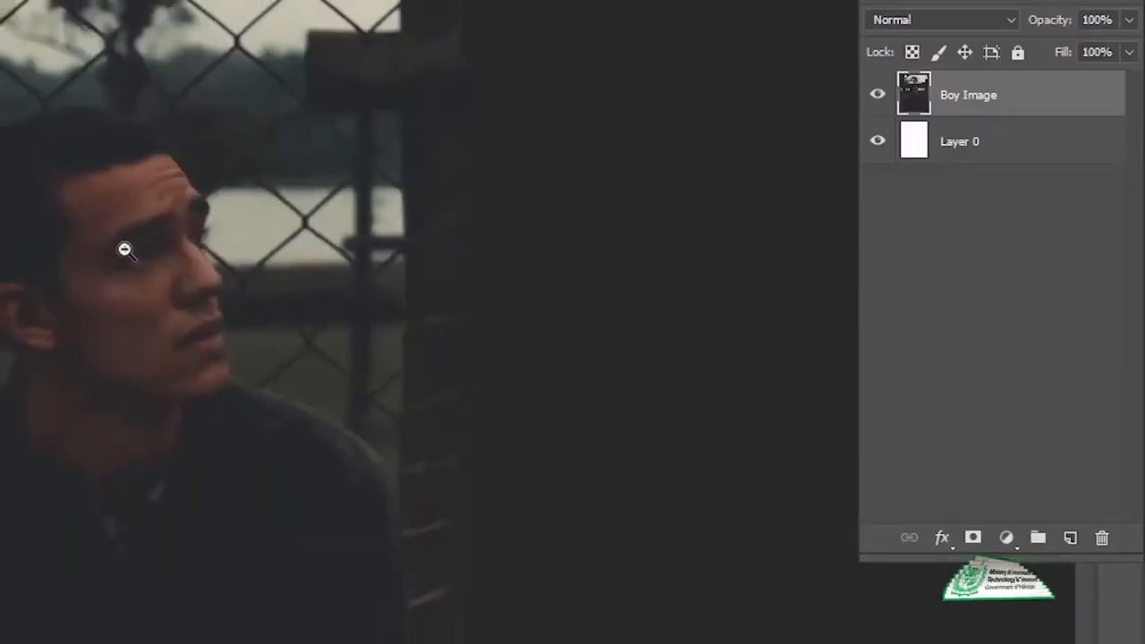
alt+click(123, 250)
click(115, 268)
key(v)
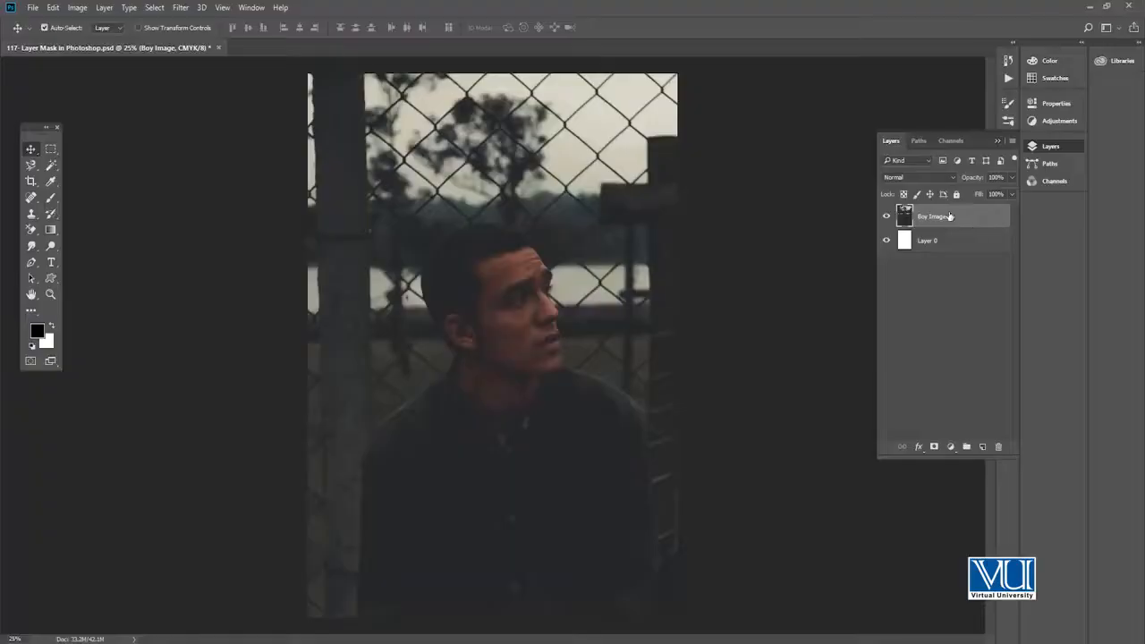
drag(950, 216, 998, 447)
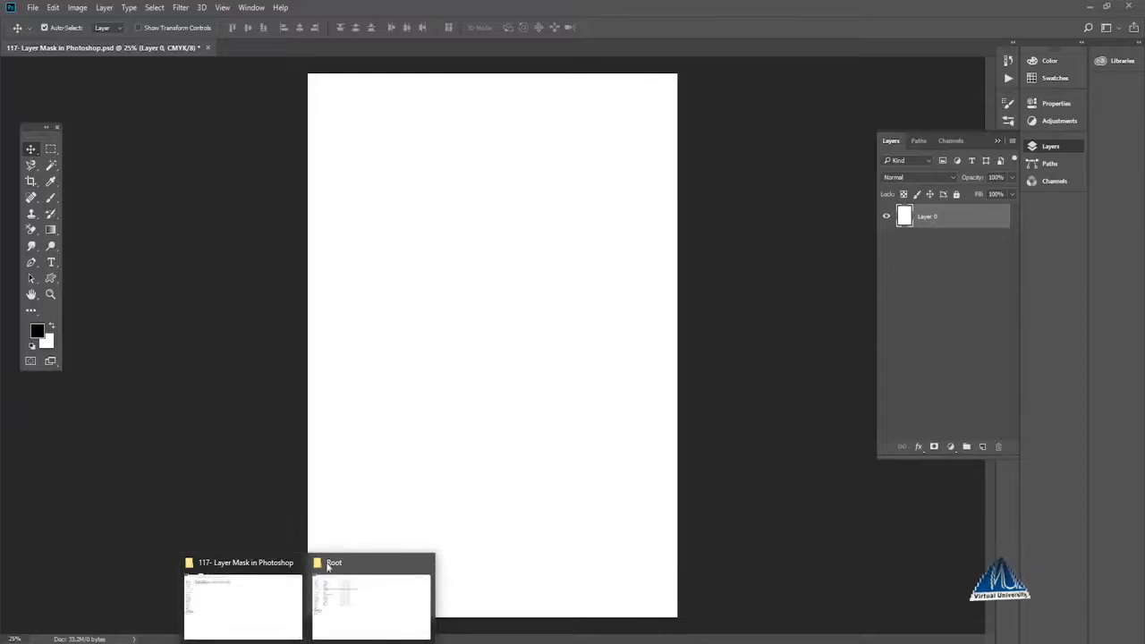
Place the beanie-beautiful-beauty-206434 photo from the 117- Layer Mask in Photoshop folder across the upper part of the canvas.
click(286, 581)
drag(215, 103, 512, 108)
key(Return)
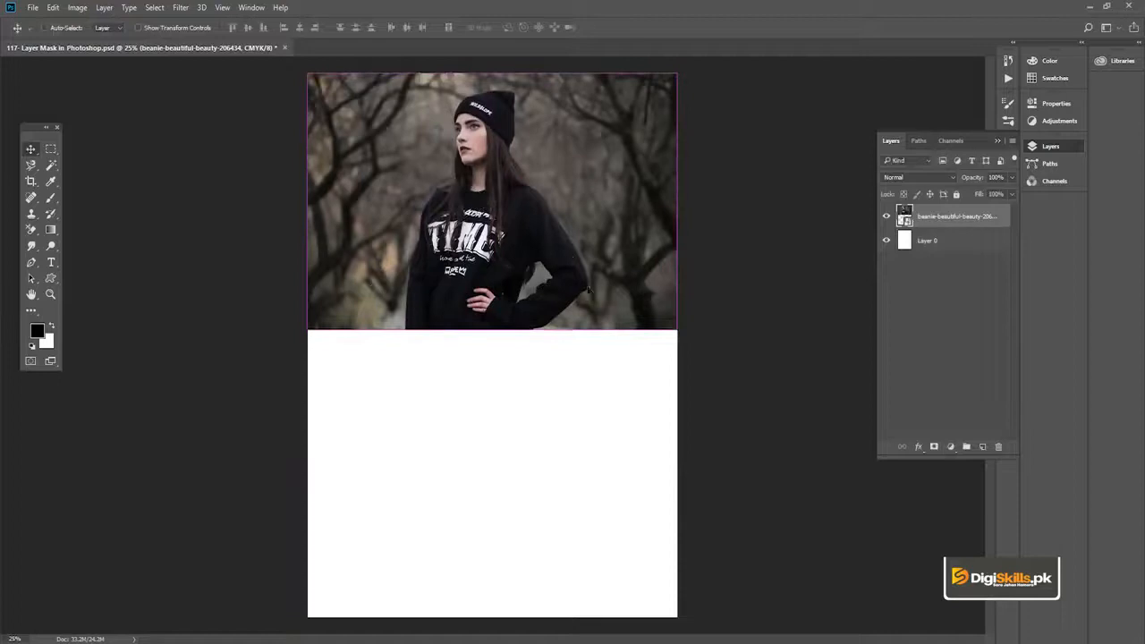
Scale the placed beanie photo up slightly beyond the canvas width and rasterize its layer.
key(ctrl+t)
drag(677, 329, 690, 337)
key(Return)
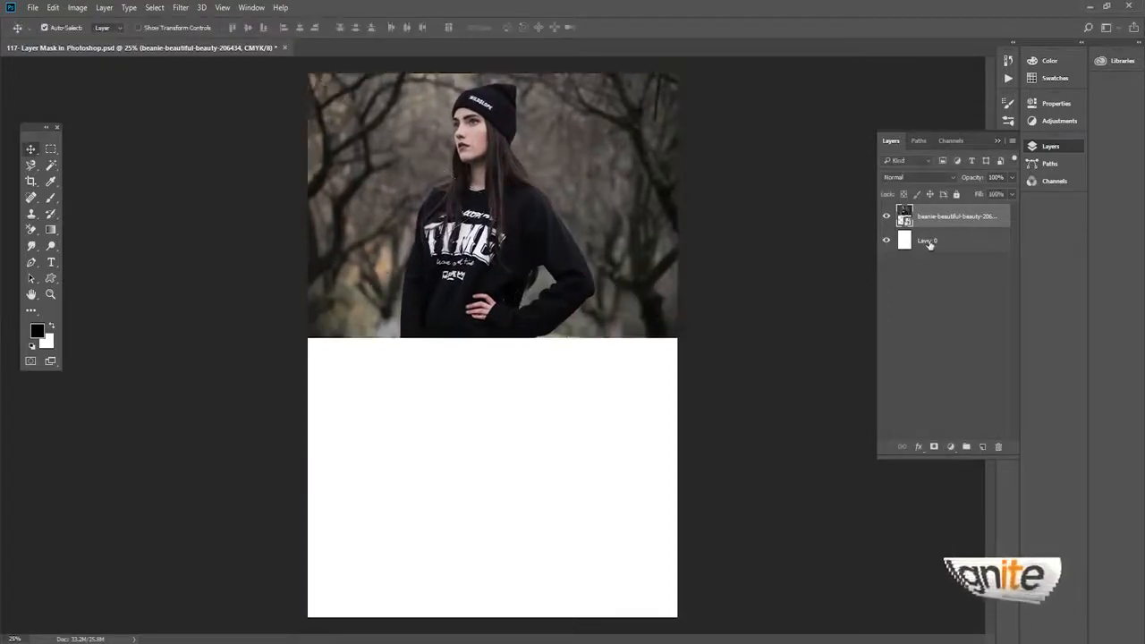
right_click(931, 219)
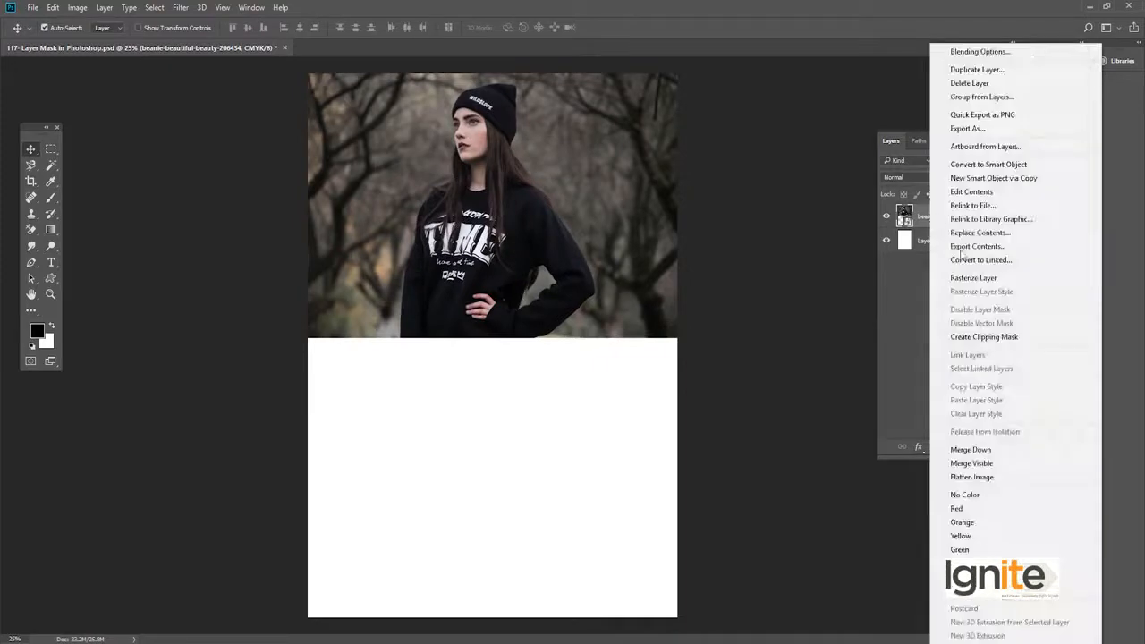
click(966, 277)
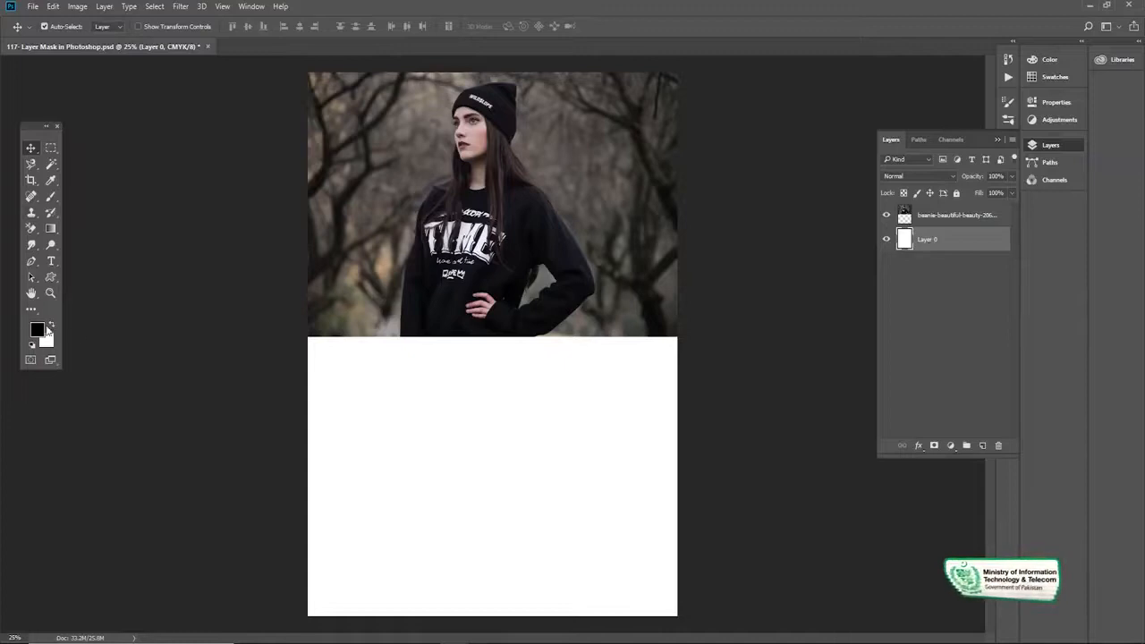
With Layer 0 active, make white the foreground colour and set the background colour to a dark brown sampled from the photo's backdrop.
click(49, 339)
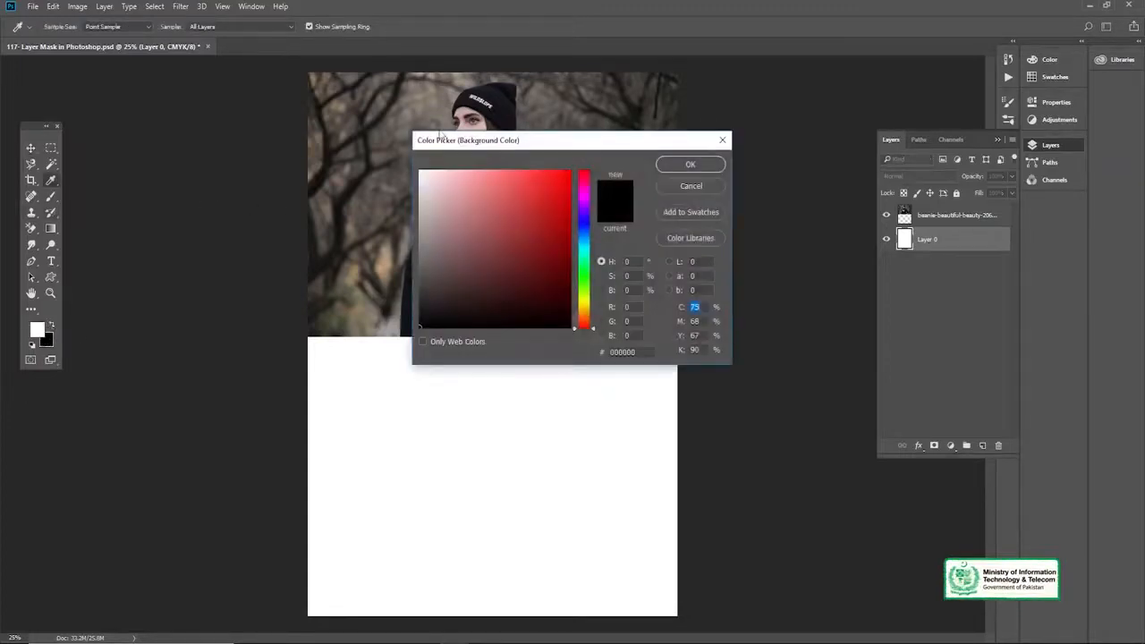
click(356, 130)
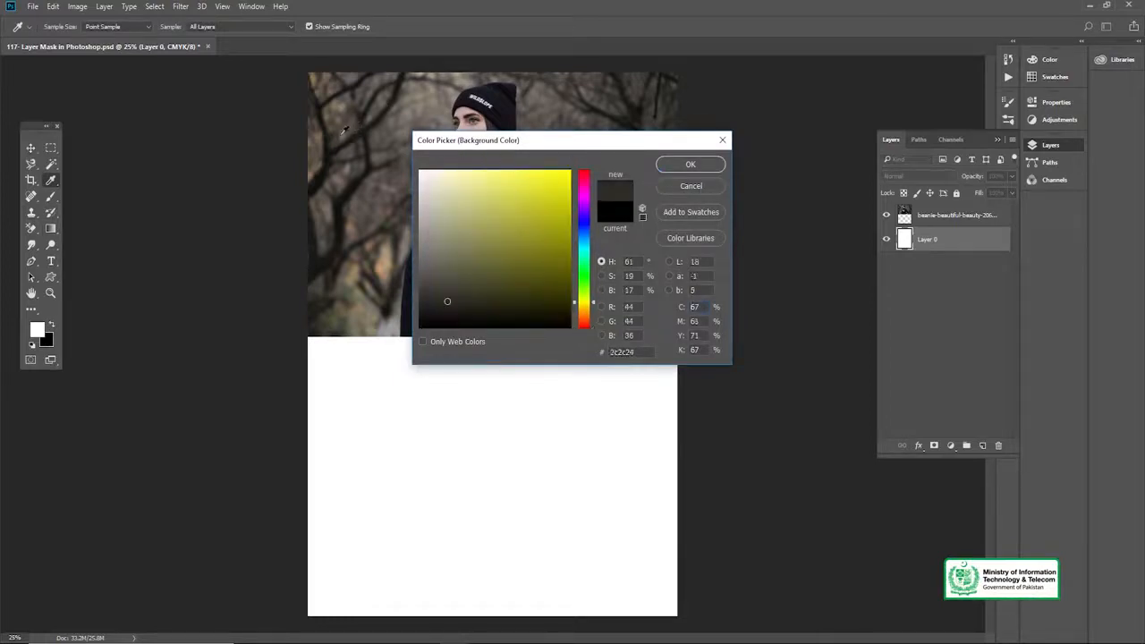
click(344, 143)
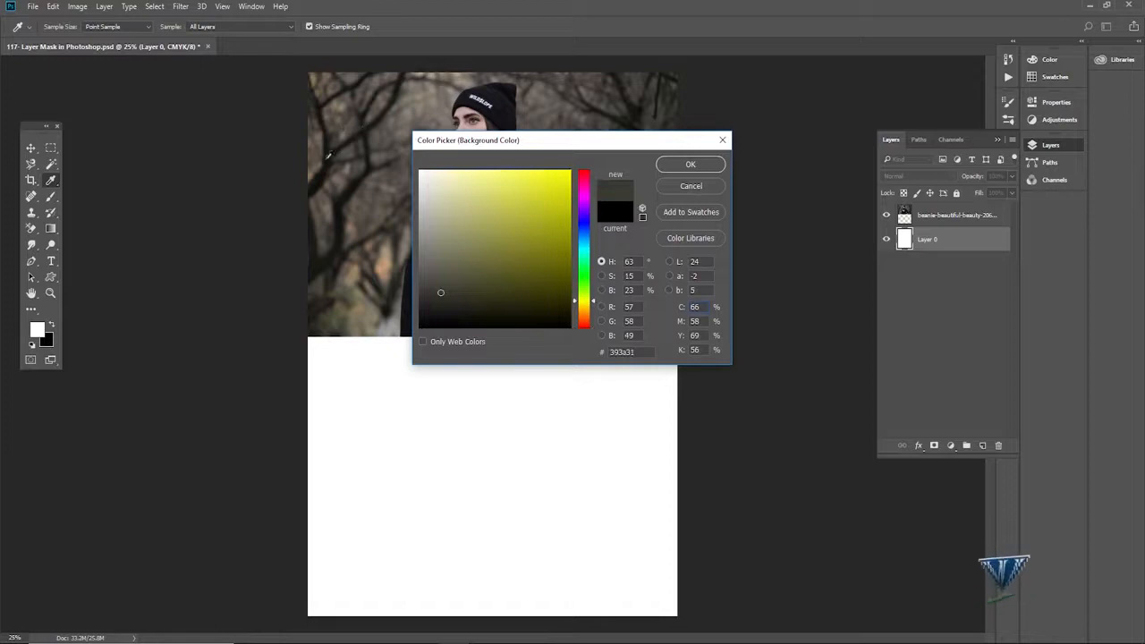
click(340, 152)
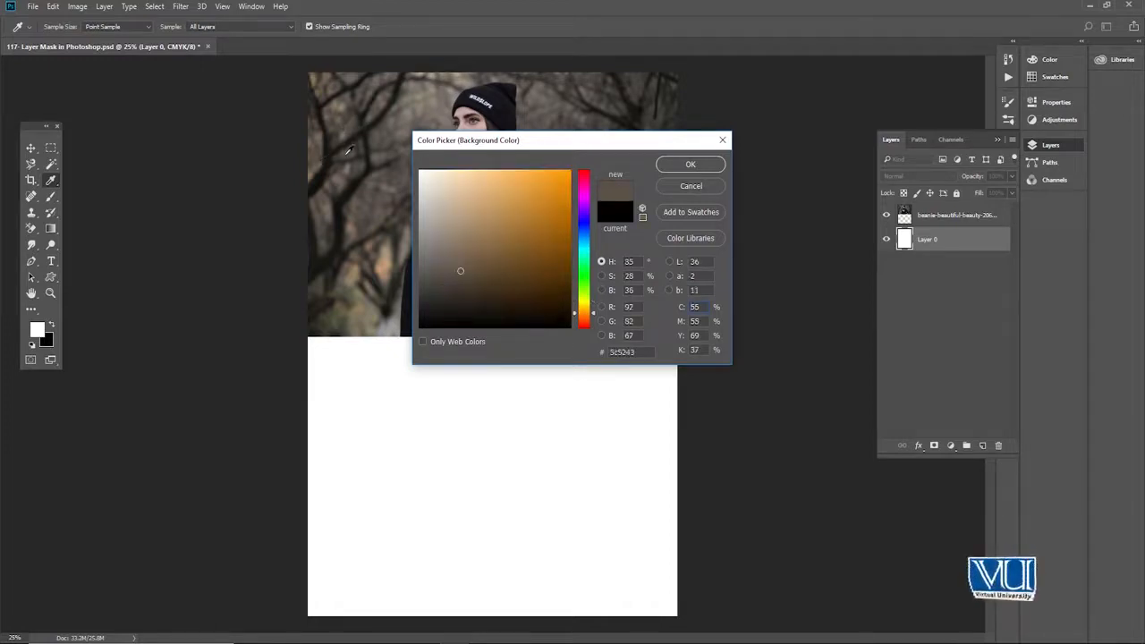
click(349, 150)
click(690, 165)
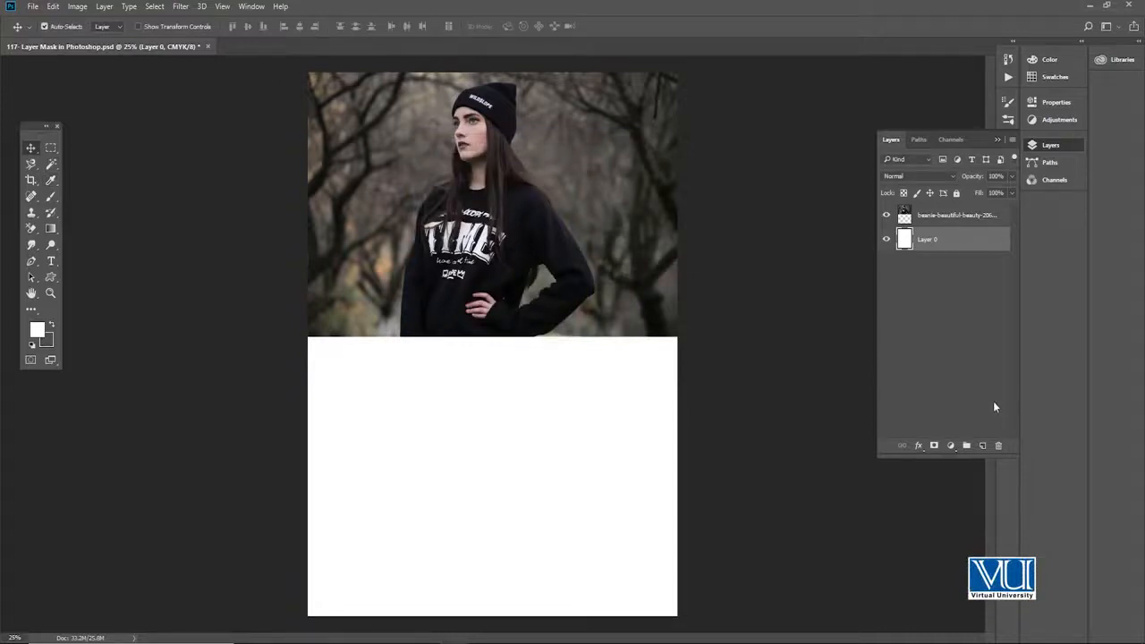
Fill Layer 0 with a radial white-to-brown gradient centred just below the photo and reaching beyond the canvas's right edge.
click(49, 230)
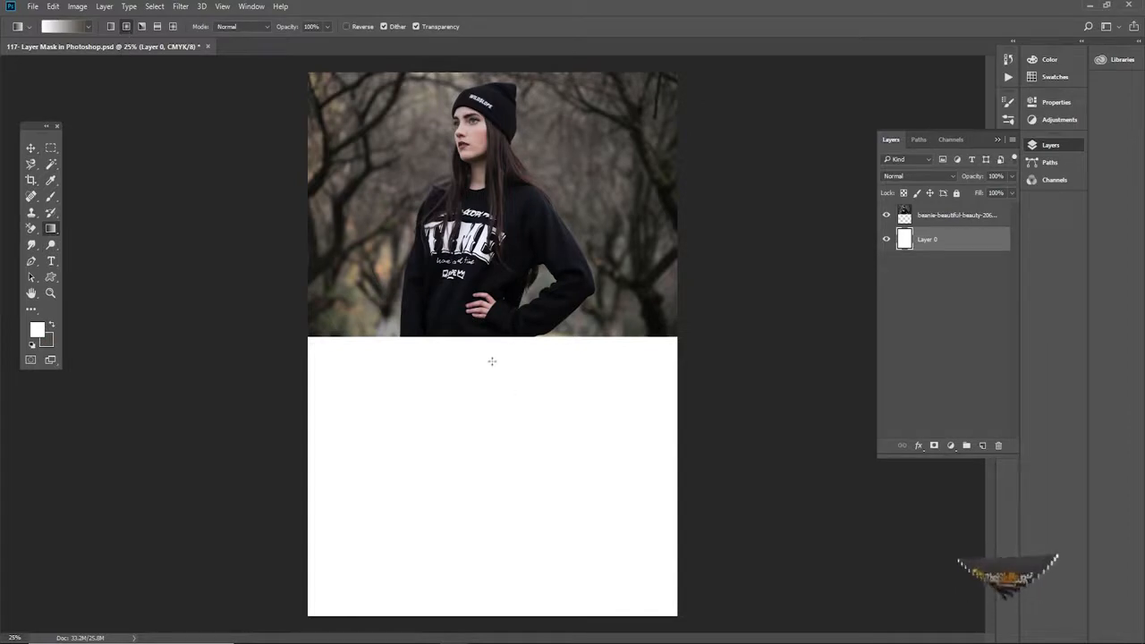
drag(486, 356, 676, 357)
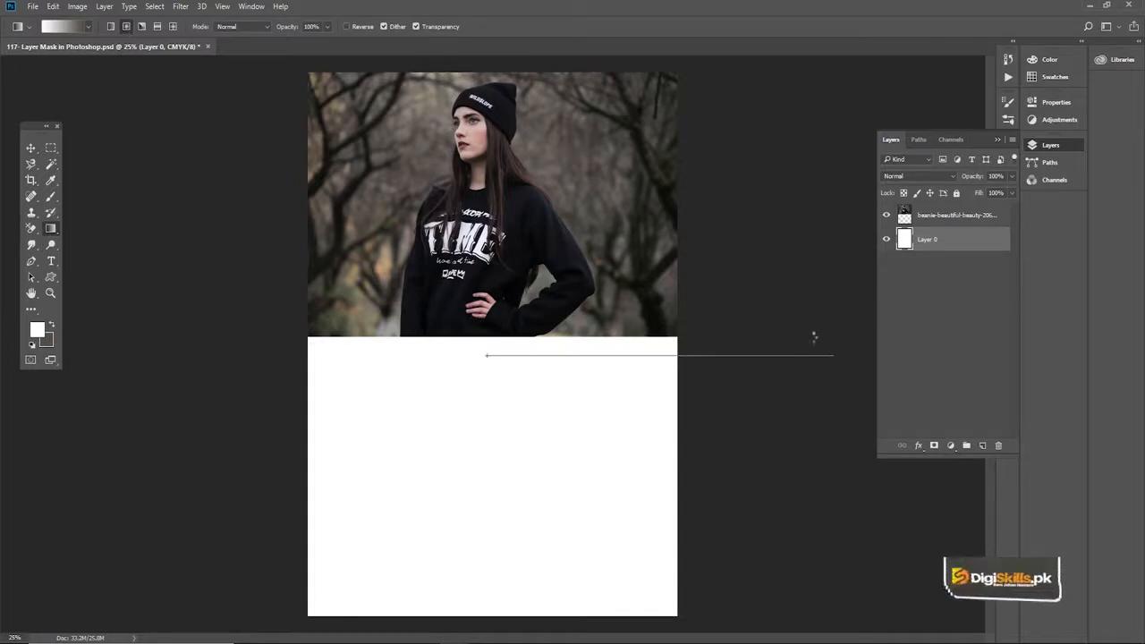
drag(834, 355, 834, 355)
key(v)
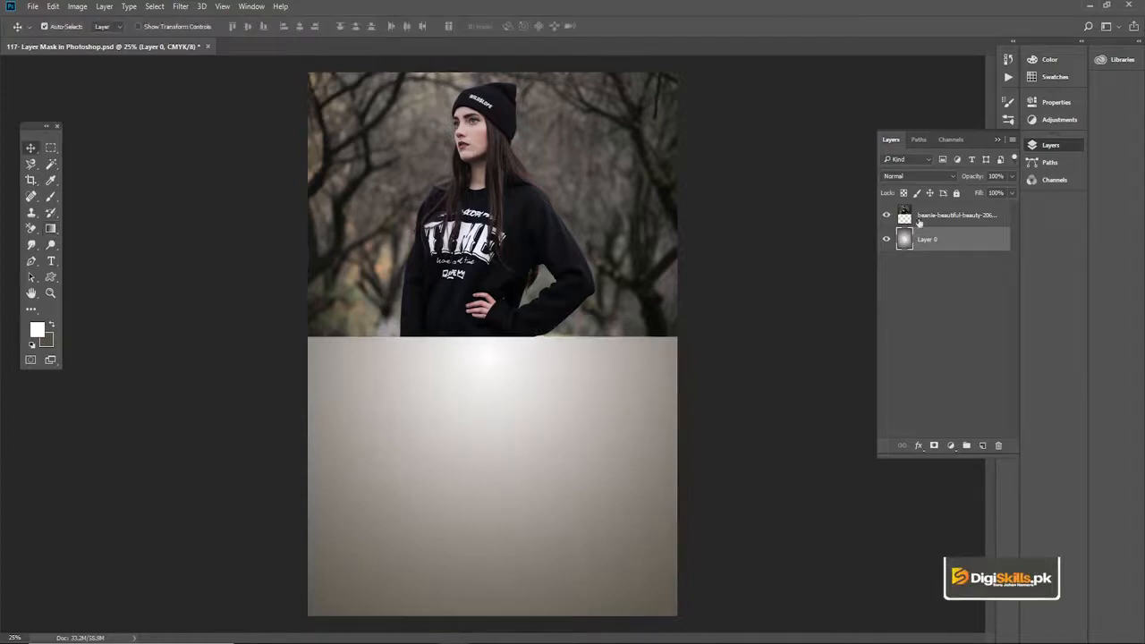
Switch to full-screen mode with the menu bar and add a layer mask to the beanie photo layer.
click(972, 215)
key(ctrl+space)
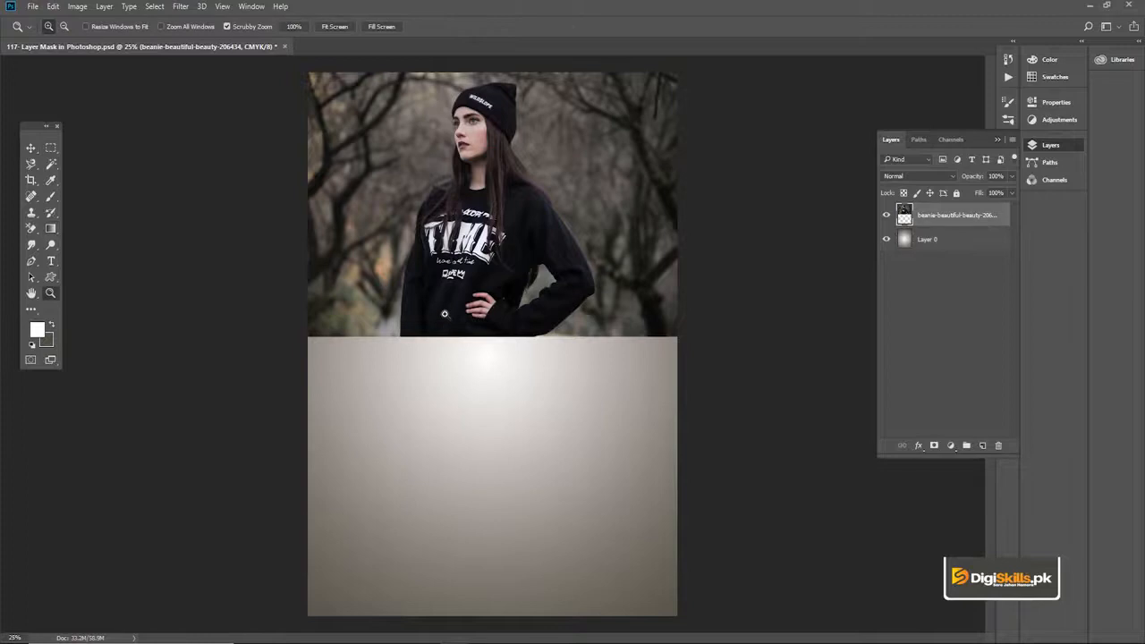
ctrl+click(446, 318)
drag(443, 241, 456, 320)
key(alt+space)
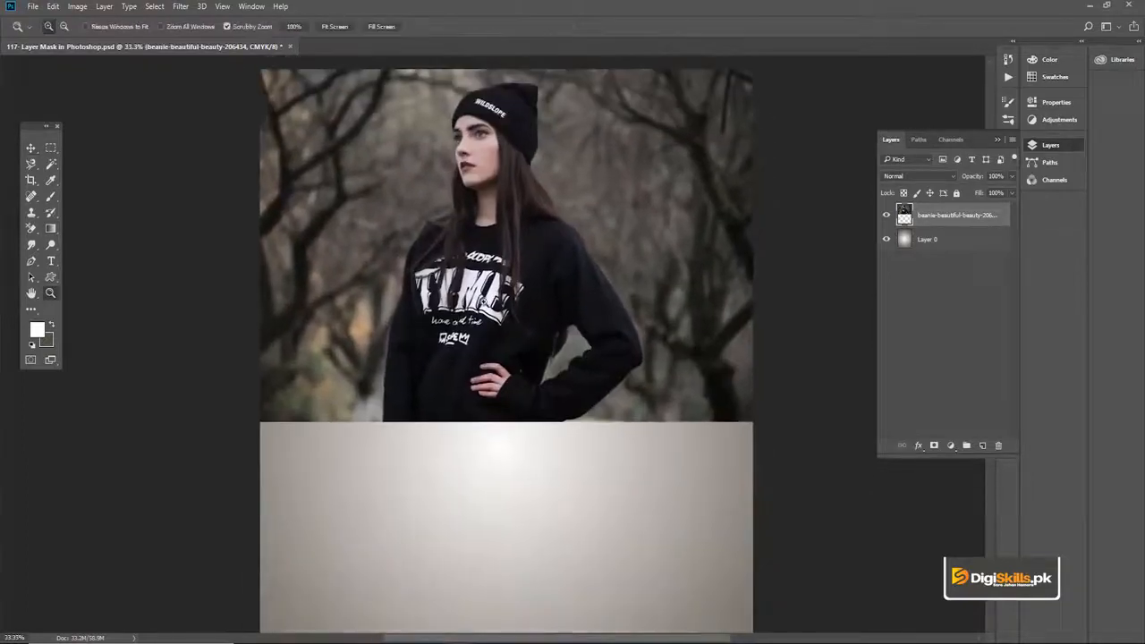
alt+click(458, 315)
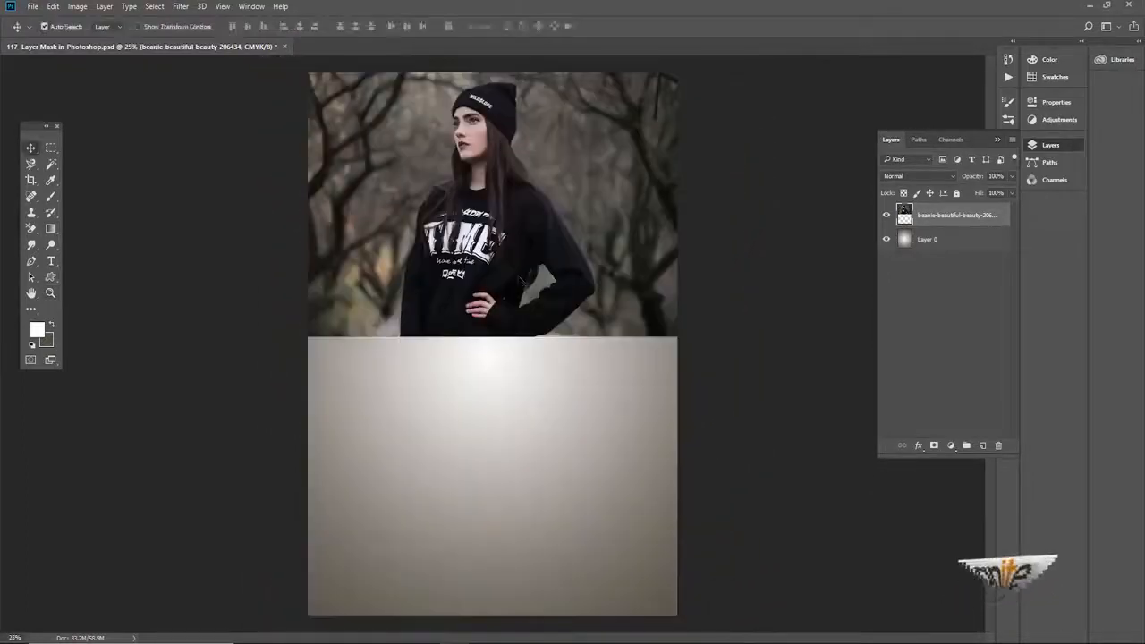
key(f)
drag(519, 233, 463, 248)
key(ctrl+space)
ctrl+click(507, 241)
drag(542, 243, 530, 247)
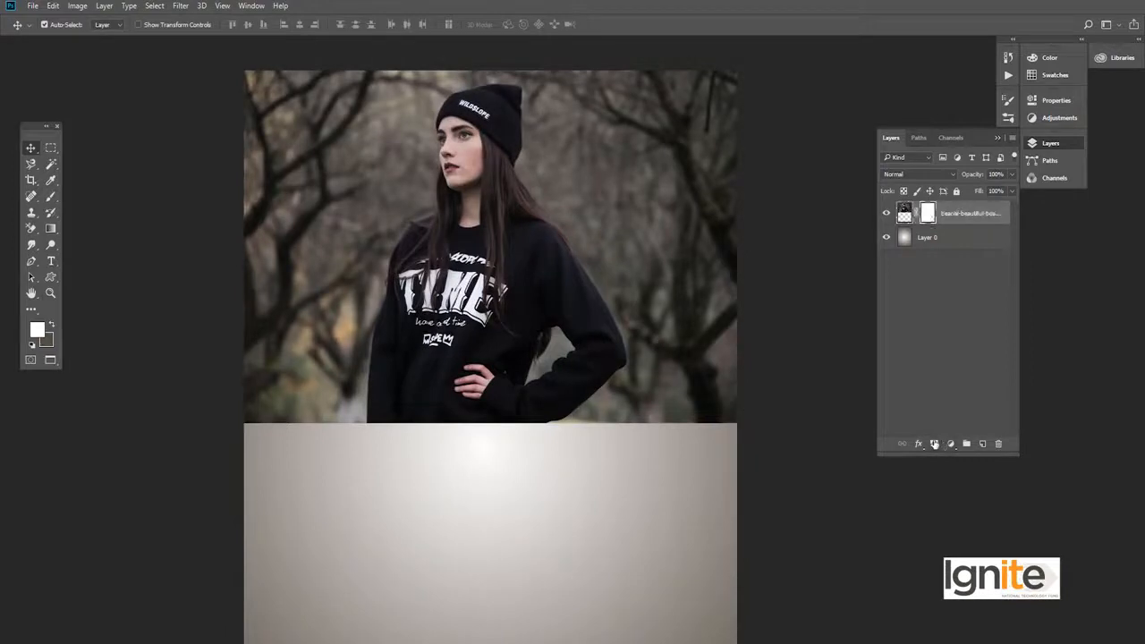
Paint the mask in black with a soft 400 px brush along the photo's lower edge to blend it into the gradient.
key(x)
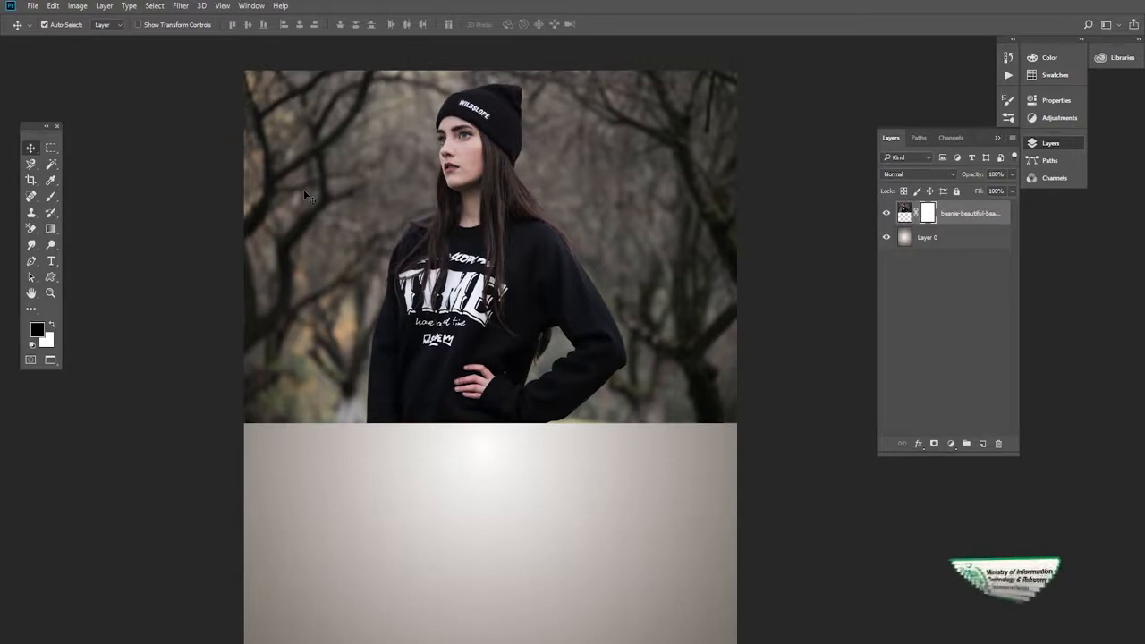
key(b)
key(bracketleft)
key(bracketleft)
key(bracketleft)
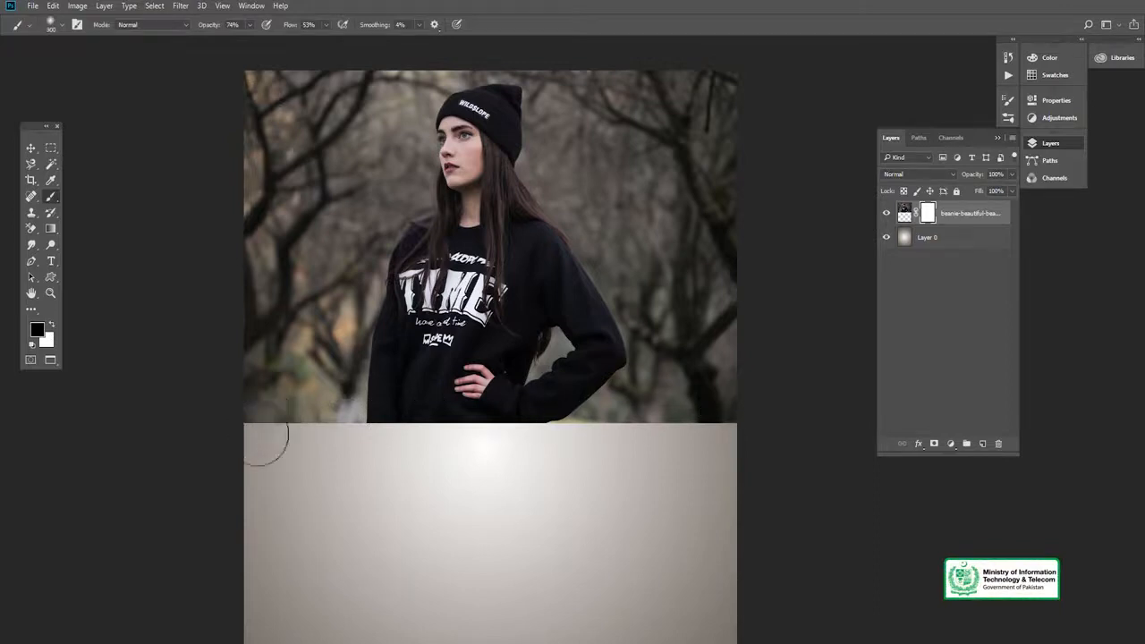
mouse_move(274, 423)
mouse_down()
mouse_move(230, 452)
mouse_move(261, 424)
mouse_move(285, 436)
mouse_move(235, 470)
mouse_move(324, 421)
mouse_move(329, 432)
mouse_move(366, 423)
mouse_move(367, 448)
mouse_move(371, 430)
mouse_move(479, 421)
mouse_move(406, 425)
mouse_move(477, 431)
mouse_move(460, 437)
mouse_move(442, 429)
mouse_move(538, 418)
mouse_move(490, 447)
mouse_move(596, 408)
mouse_move(591, 418)
mouse_move(605, 417)
mouse_move(546, 451)
mouse_move(665, 407)
mouse_move(645, 437)
mouse_move(705, 438)
mouse_move(727, 408)
mouse_move(645, 439)
mouse_move(668, 404)
mouse_move(561, 439)
mouse_move(566, 425)
mouse_move(528, 440)
mouse_move(428, 421)
mouse_move(366, 450)
mouse_move(326, 414)
mouse_move(282, 435)
mouse_up()
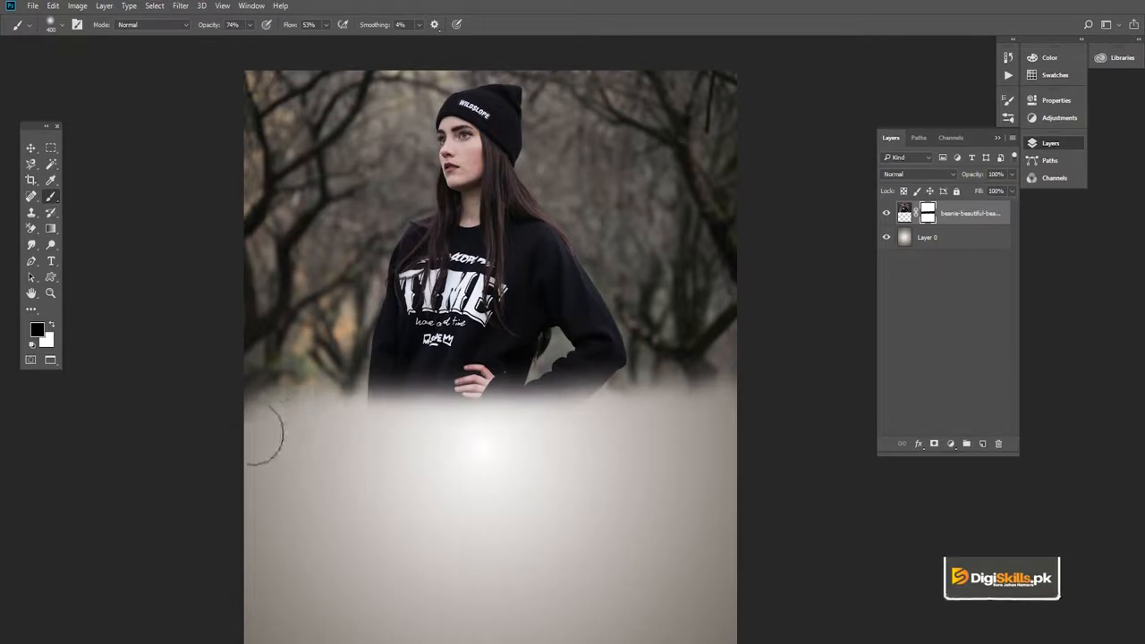
Set the brush to 500 px and paint black on the mask to fade the photo's right and left edges.
ctrl+alt+click(486, 439)
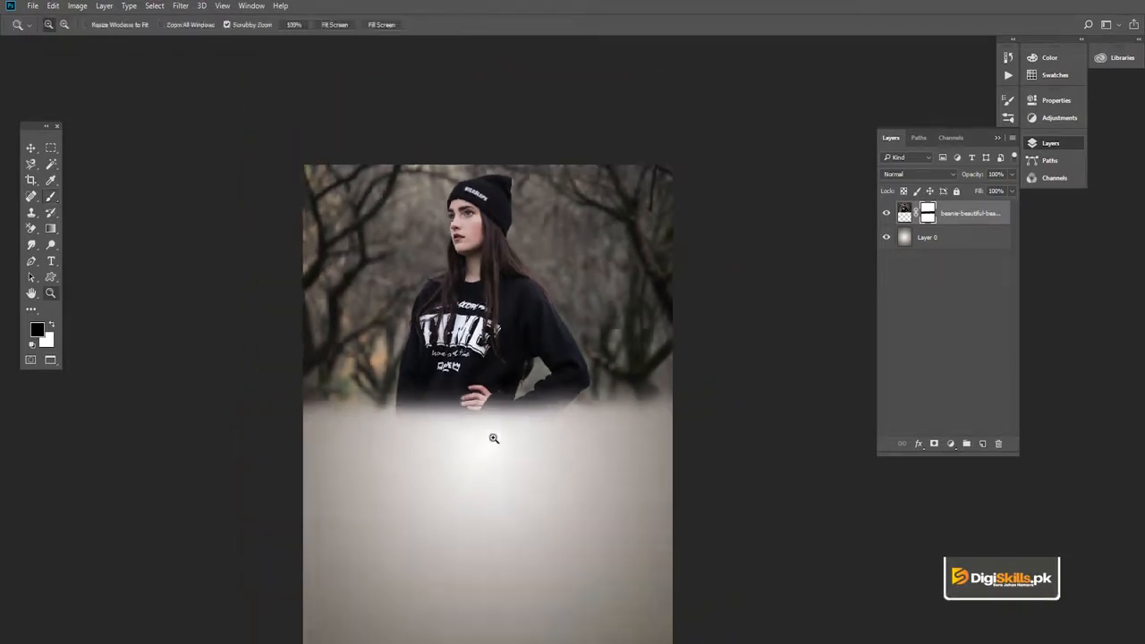
ctrl+click(493, 438)
drag(469, 349, 536, 390)
ctrl+click(537, 385)
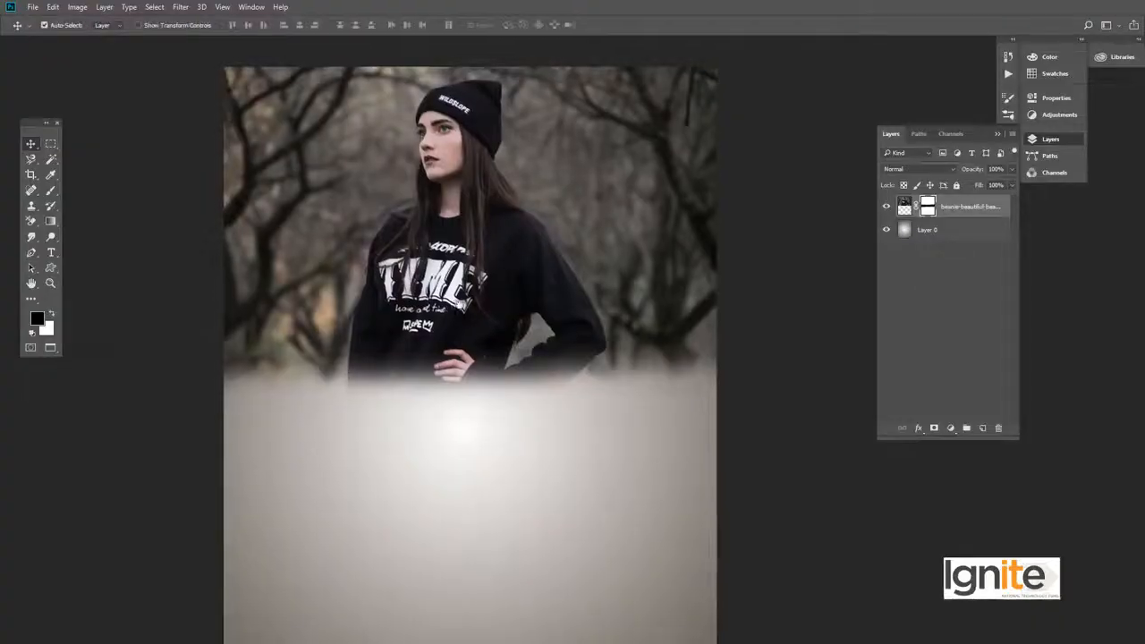
drag(599, 266, 626, 240)
key(b)
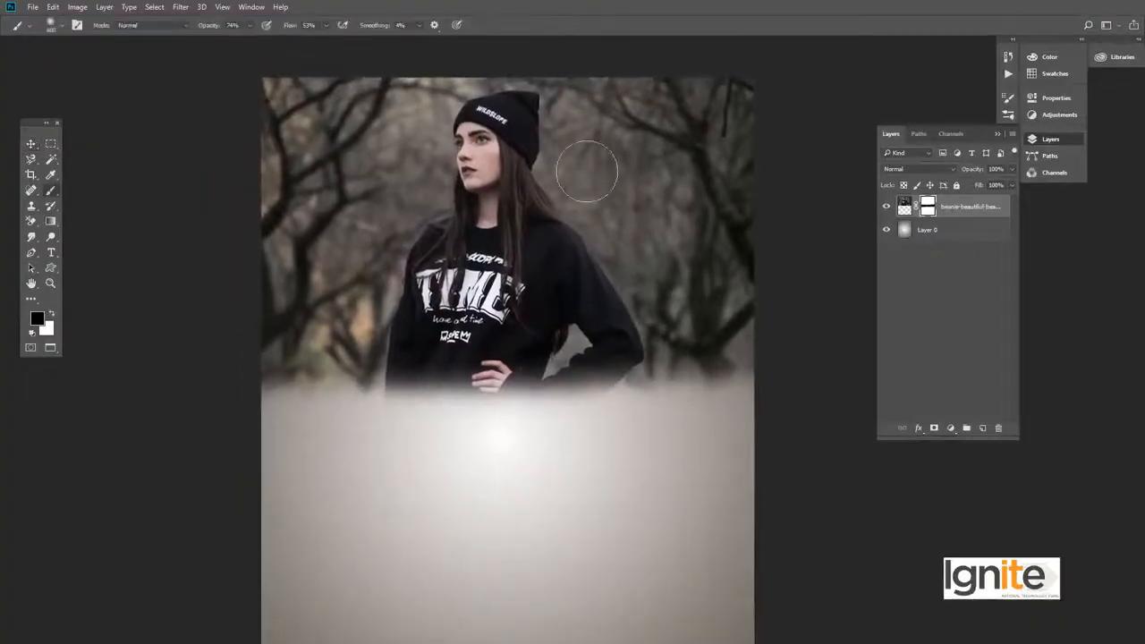
key(bracketleft)
drag(734, 113, 711, 108)
mouse_move(746, 187)
mouse_down()
mouse_move(726, 231)
mouse_move(722, 391)
mouse_move(733, 285)
mouse_move(687, 113)
mouse_move(652, 94)
mouse_move(530, 75)
mouse_move(309, 88)
mouse_move(278, 114)
mouse_move(271, 181)
mouse_move(363, 210)
mouse_move(283, 122)
mouse_move(265, 243)
mouse_move(283, 321)
mouse_move(261, 391)
mouse_move(264, 332)
mouse_move(269, 409)
mouse_move(309, 437)
mouse_move(283, 327)
mouse_up()
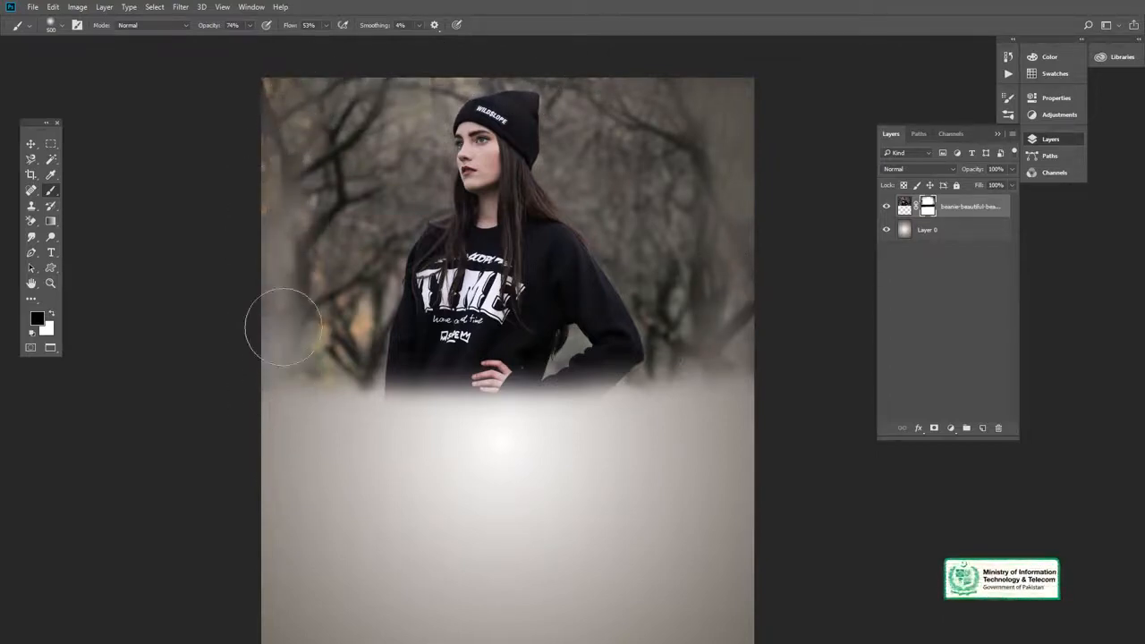
Extend the black mask strokes inward over the trees on both sides and the lower corners beside the woman.
mouse_move(326, 114)
mouse_down()
mouse_move(296, 193)
mouse_move(348, 96)
mouse_move(318, 308)
mouse_up()
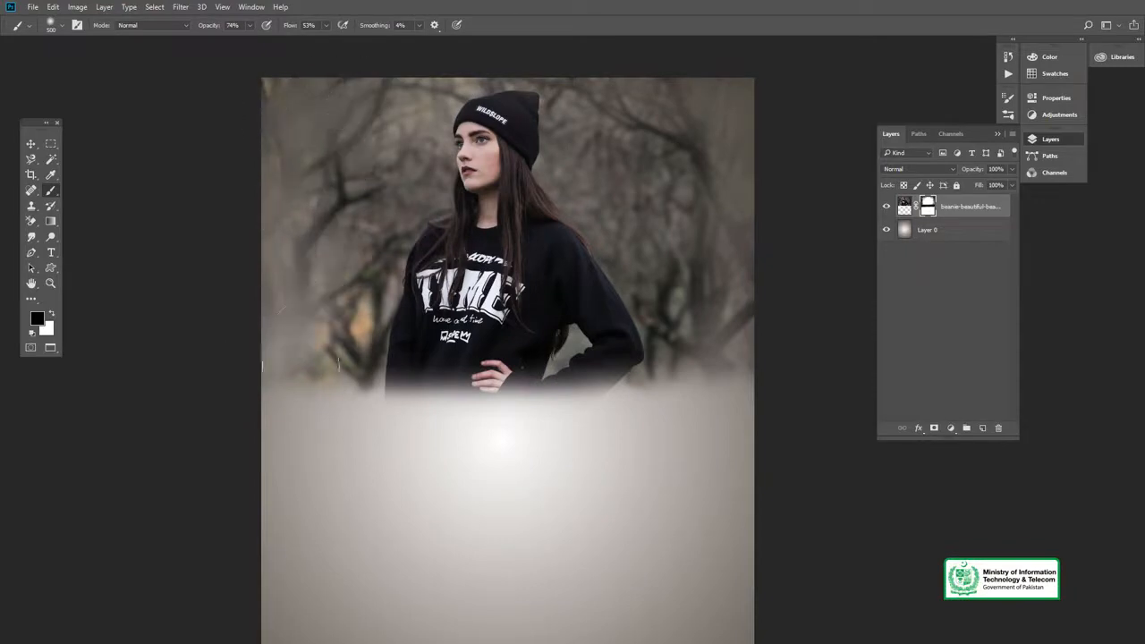
mouse_move(646, 188)
mouse_down()
mouse_move(704, 194)
mouse_move(684, 328)
mouse_move(691, 377)
mouse_move(723, 379)
mouse_move(737, 361)
mouse_move(713, 377)
mouse_move(733, 345)
mouse_move(718, 399)
mouse_up()
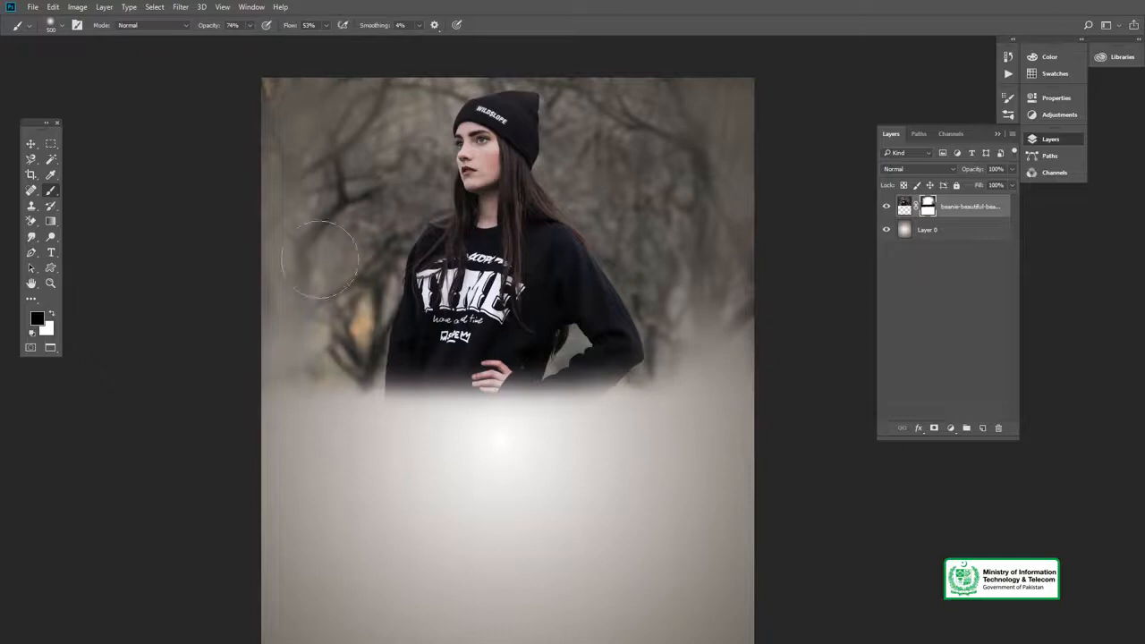
mouse_move(352, 144)
mouse_down()
mouse_move(298, 198)
mouse_move(291, 272)
mouse_move(321, 410)
mouse_up()
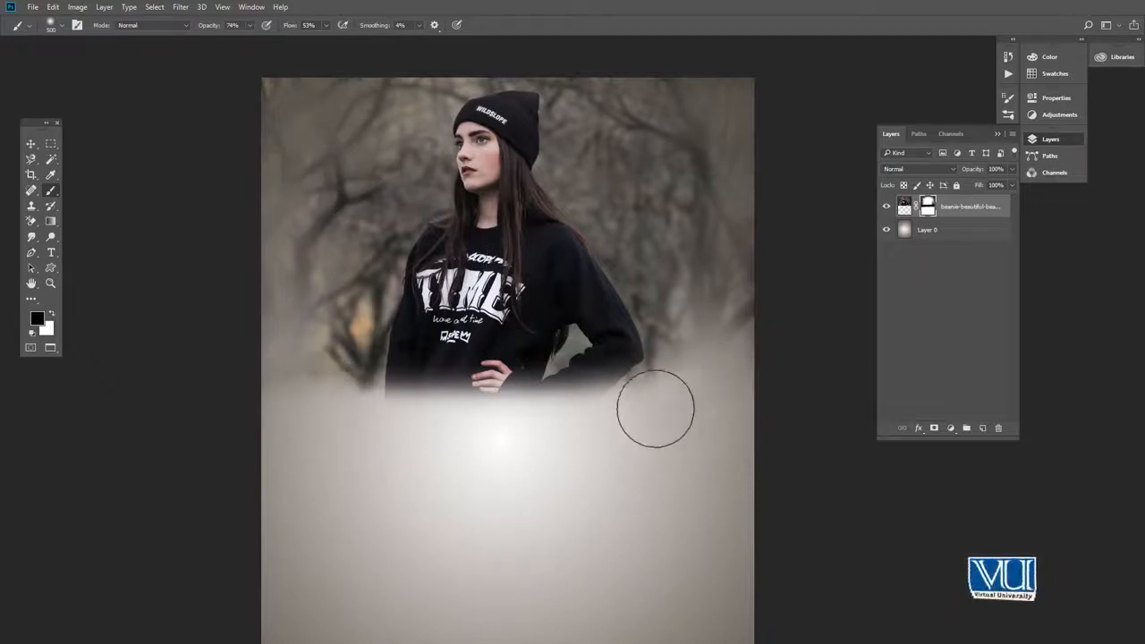
drag(479, 309, 421, 395)
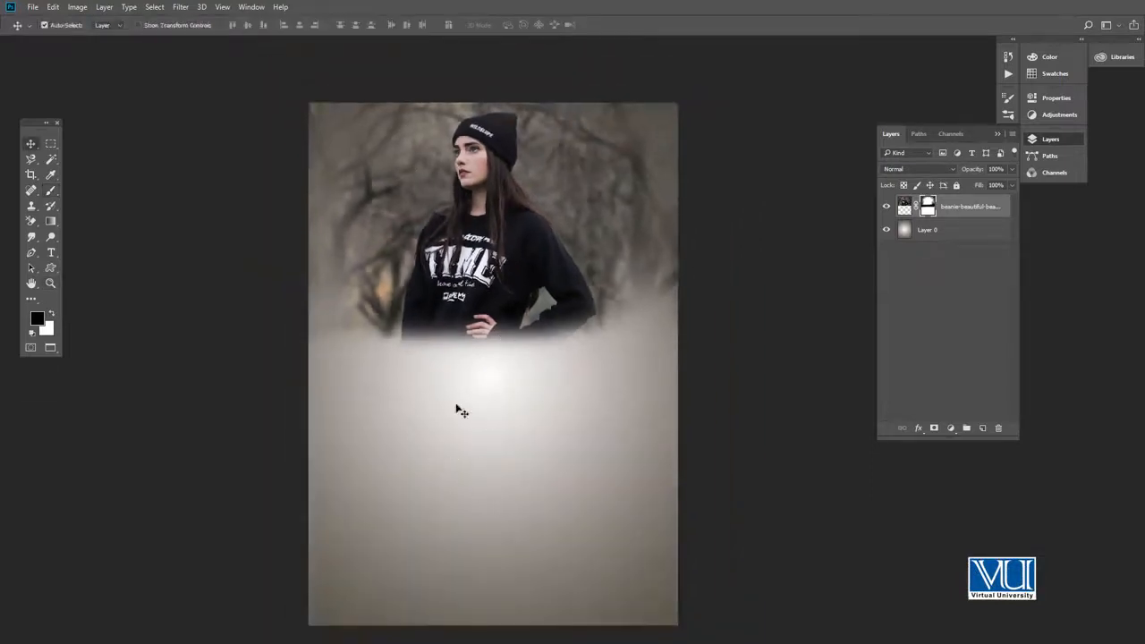